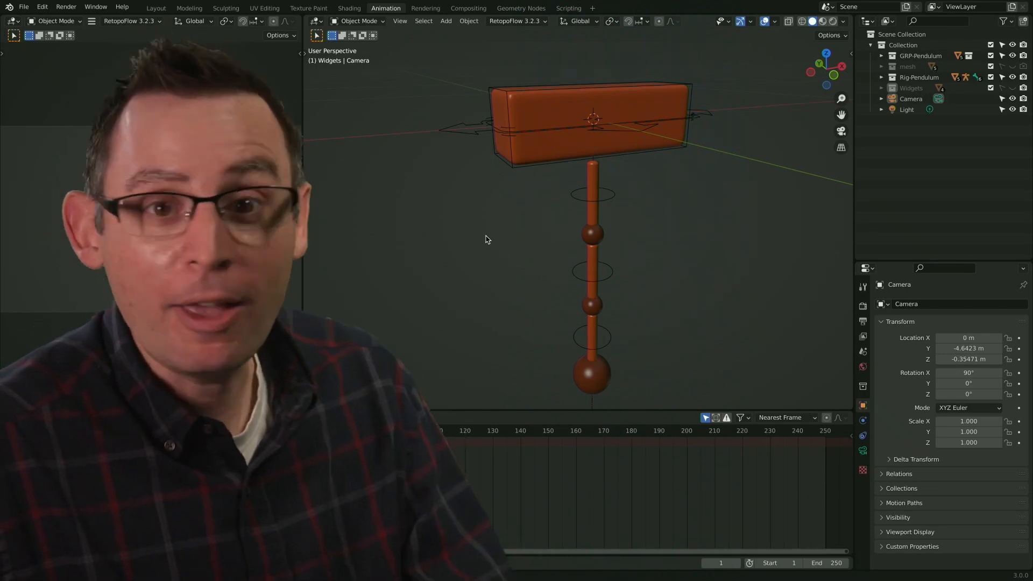
# - Hide the floor grid and the X and Y axis lines in the main viewport's overlays
pyautogui.moveTo(497, 212); pyautogui.dragTo(482, 234, button='middle')
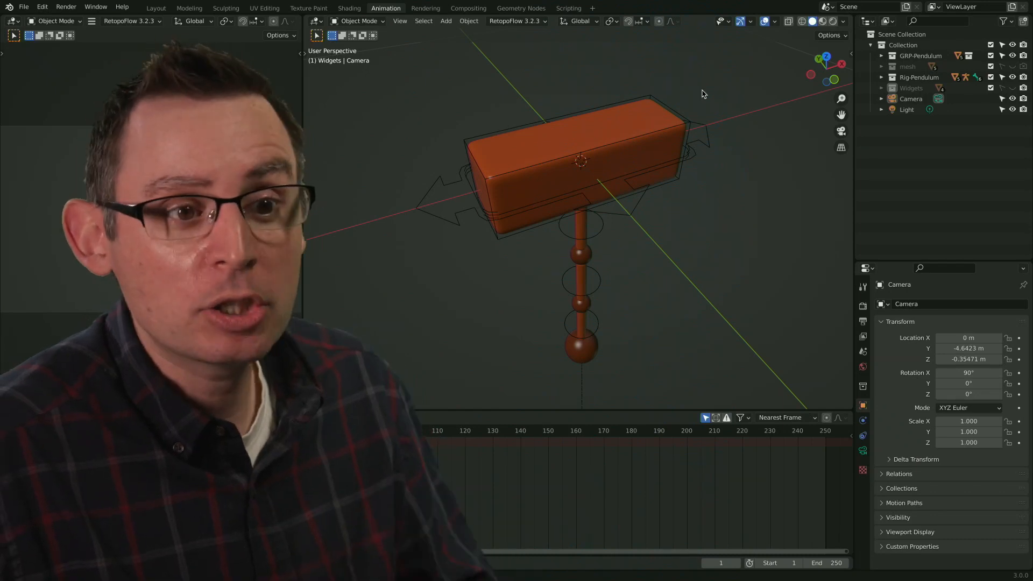
pyautogui.click(775, 23)
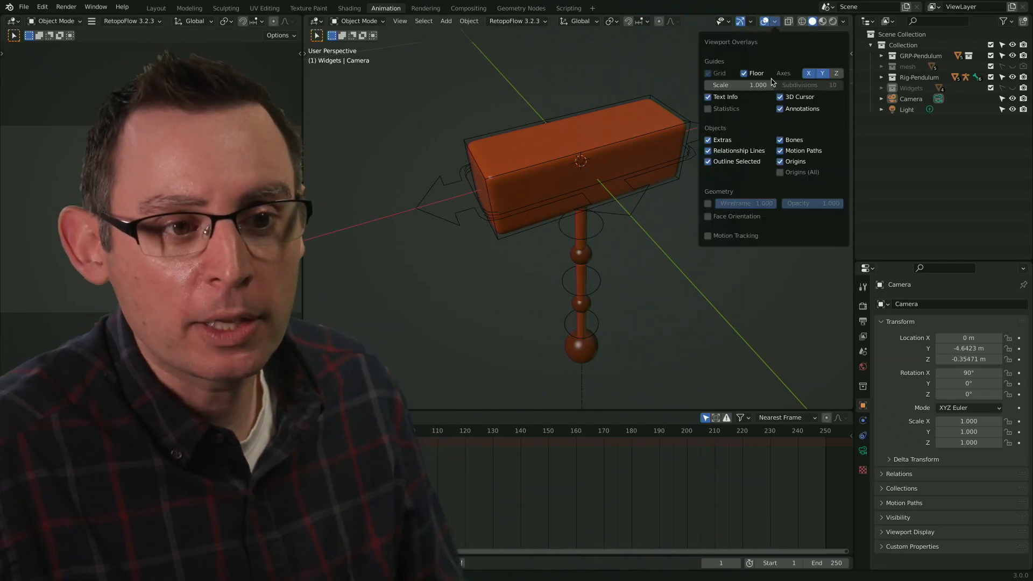
pyautogui.click(745, 73)
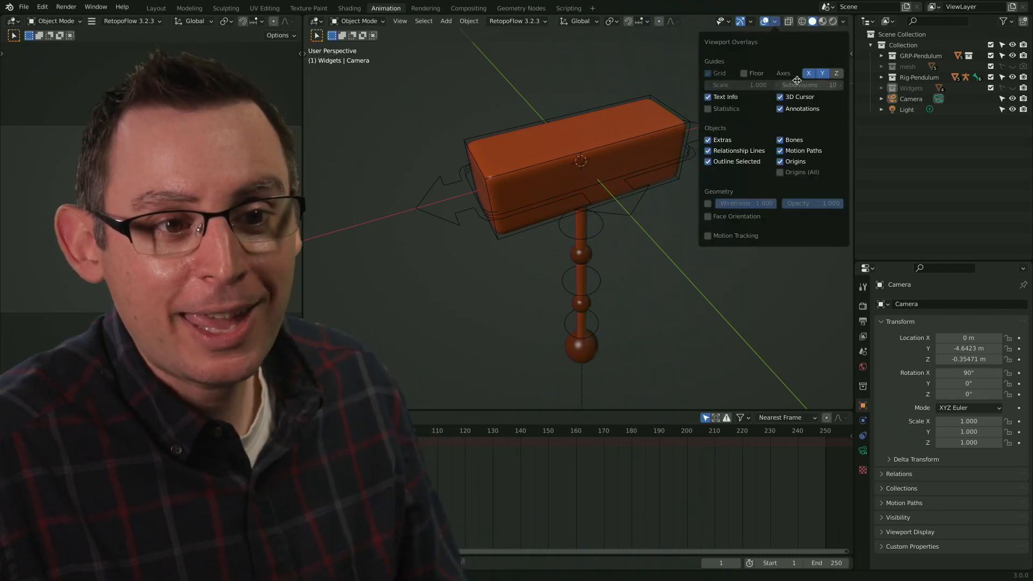
pyautogui.click(819, 75)
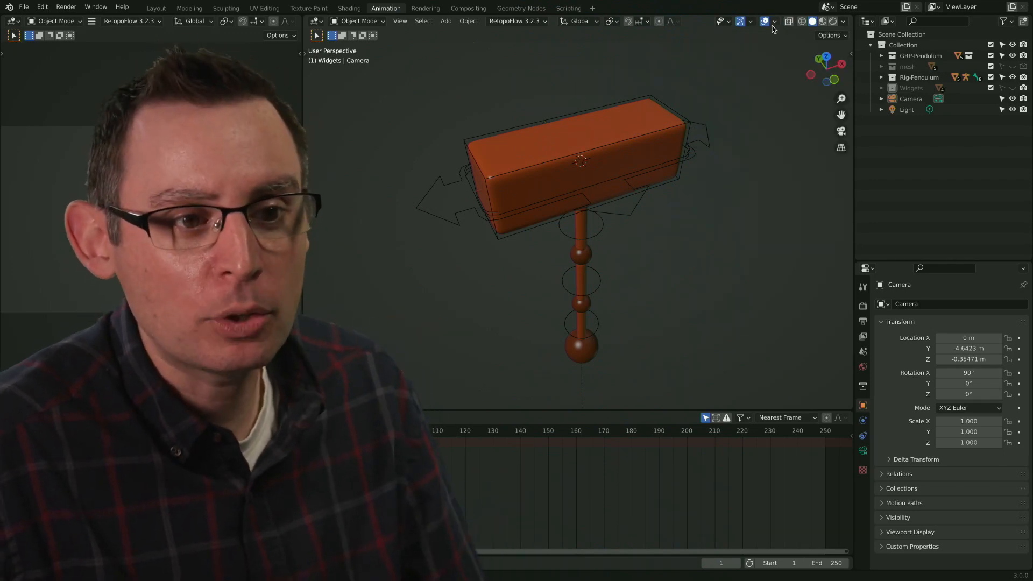
pyautogui.click(775, 21)
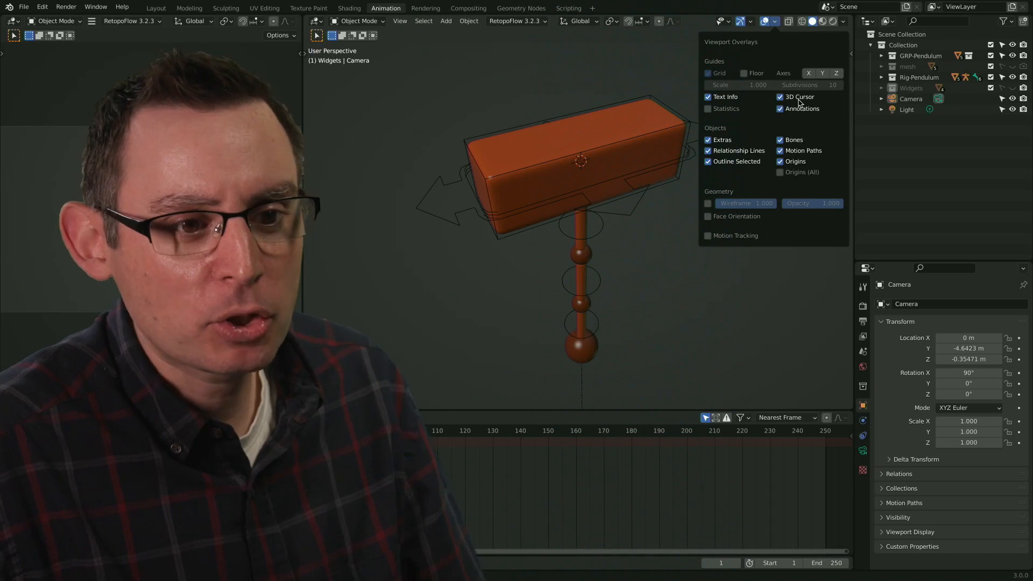
# - Examine the pendulum rig from several angles, select all of its control shapes, and clear the selection
pyautogui.moveTo(581, 150); pyautogui.dragTo(651, 199, button='middle')
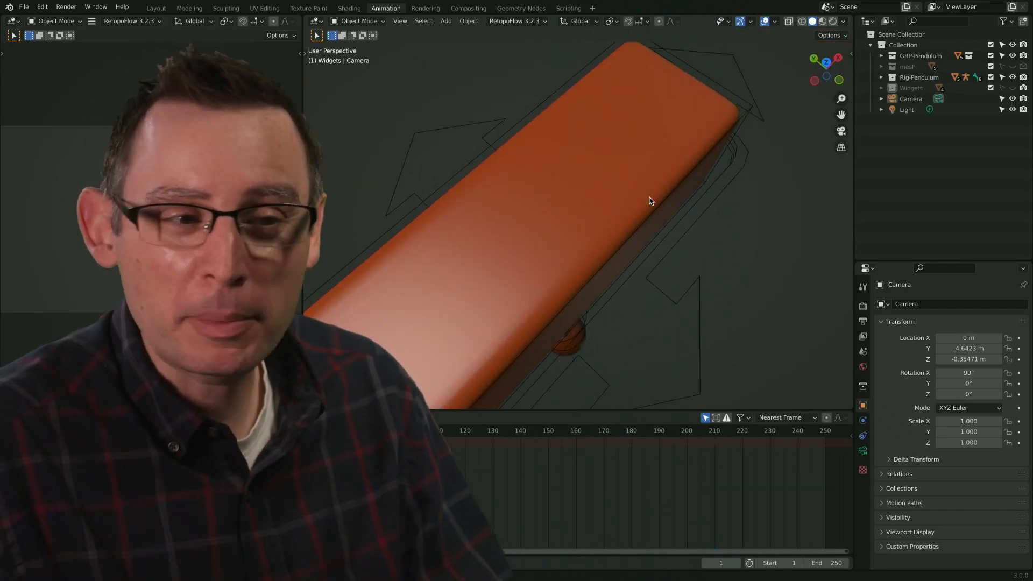
pyautogui.scroll(-4, 673, 237)
pyautogui.moveTo(667, 253); pyautogui.dragTo(662, 207, button='middle')
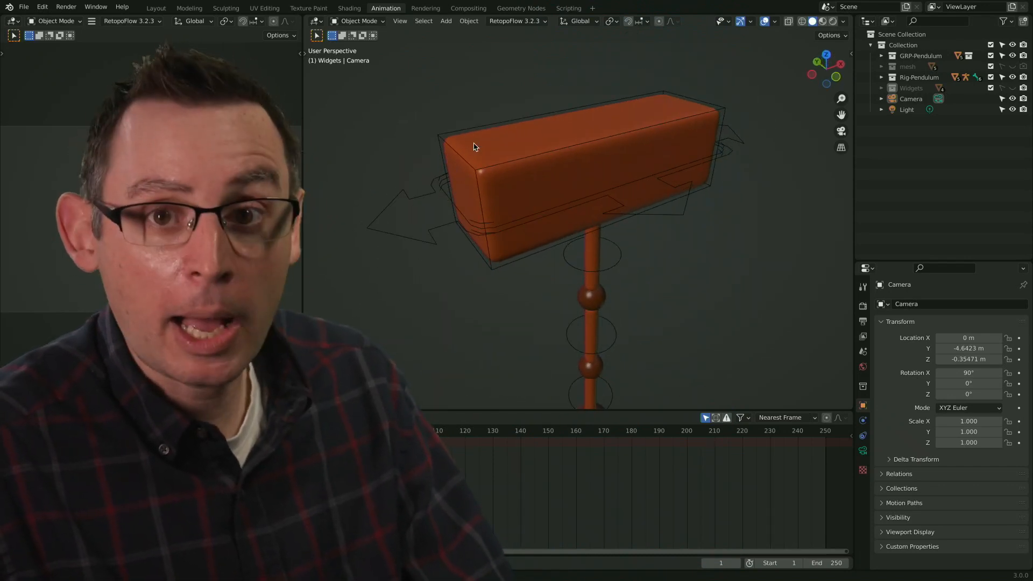
pyautogui.press('a')
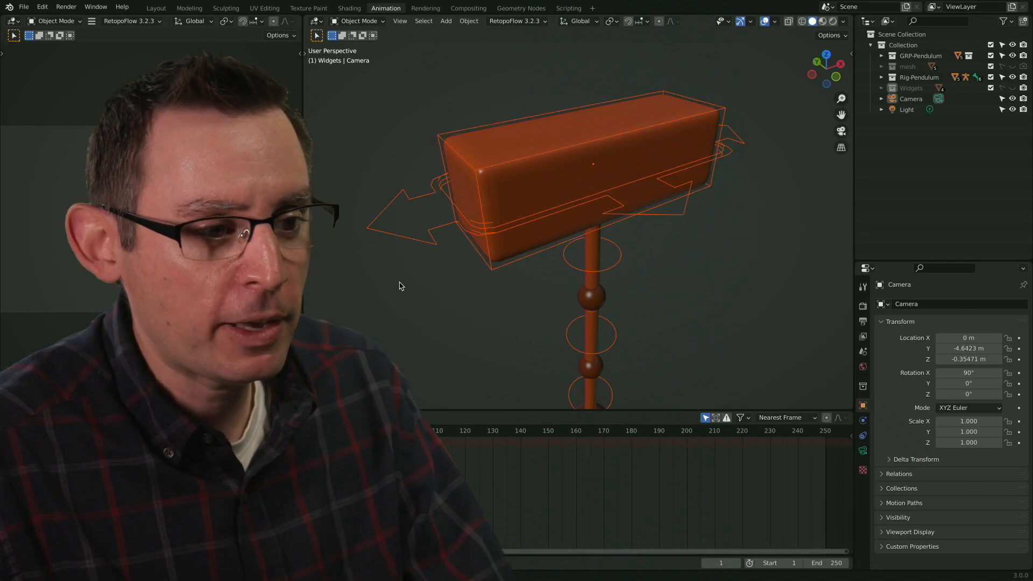
pyautogui.scroll(-2, 481, 260)
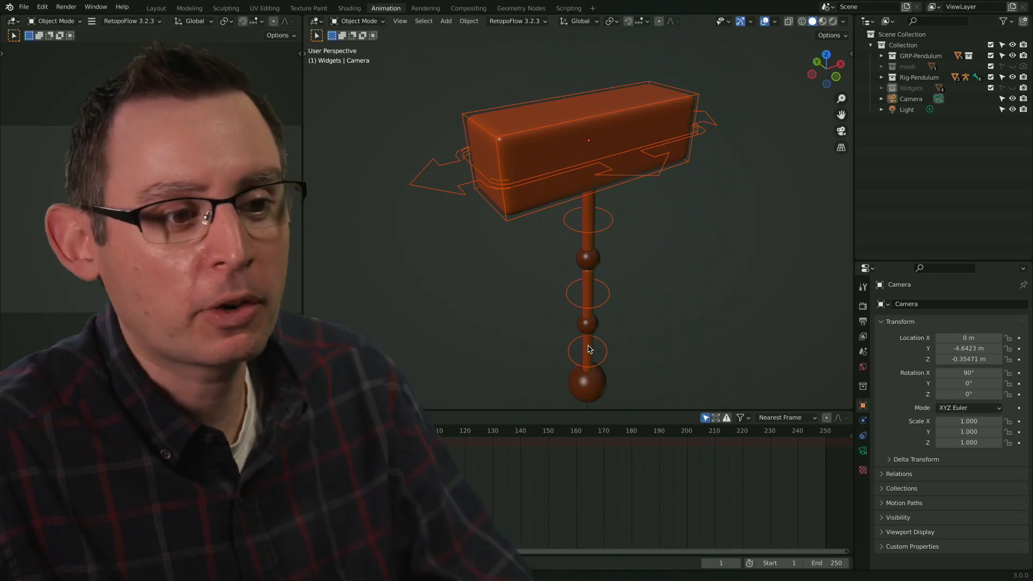
pyautogui.click(651, 233)
pyautogui.moveTo(651, 233); pyautogui.dragTo(633, 211, button='middle')
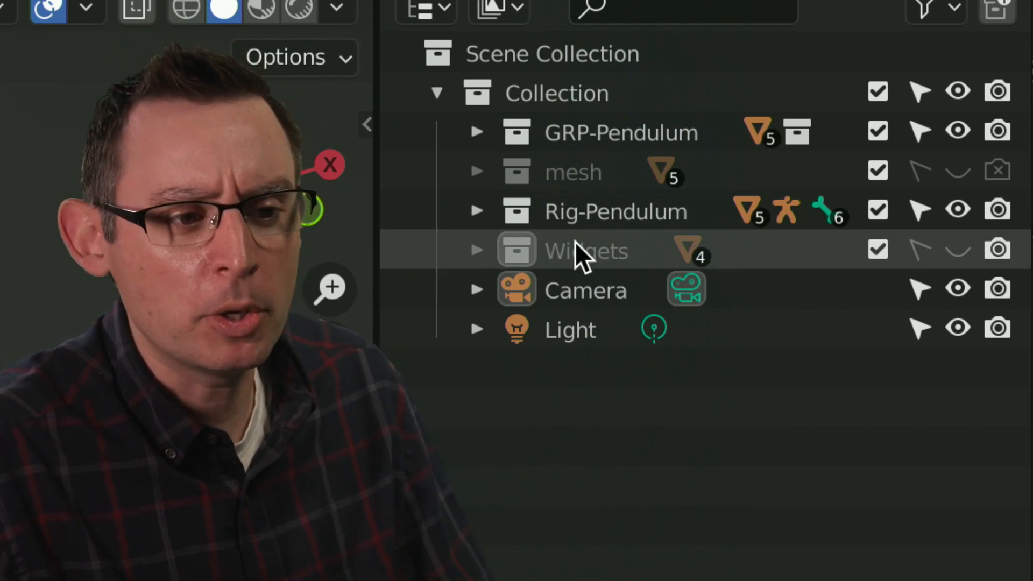
# - Expand the hidden top-level mesh collection, go through its cube and cylinder objects, and collapse it
pyautogui.click(573, 136)
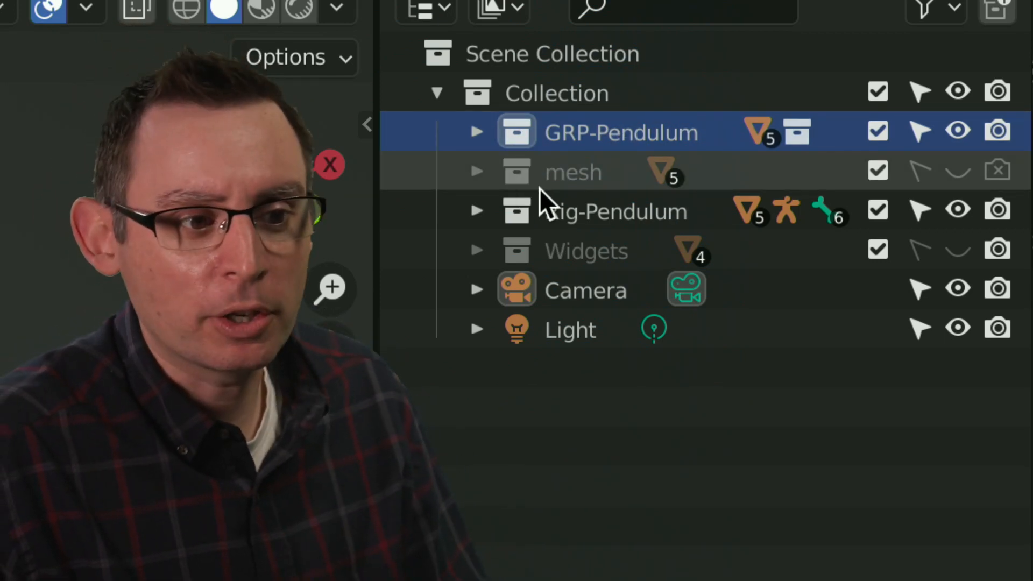
pyautogui.click(542, 183)
pyautogui.click(482, 174)
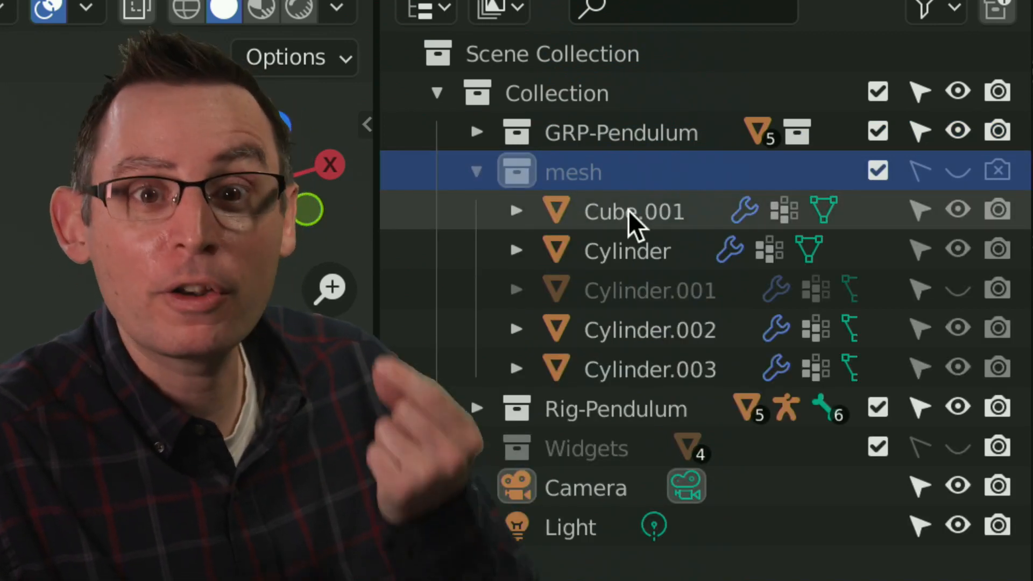
pyautogui.click(628, 212)
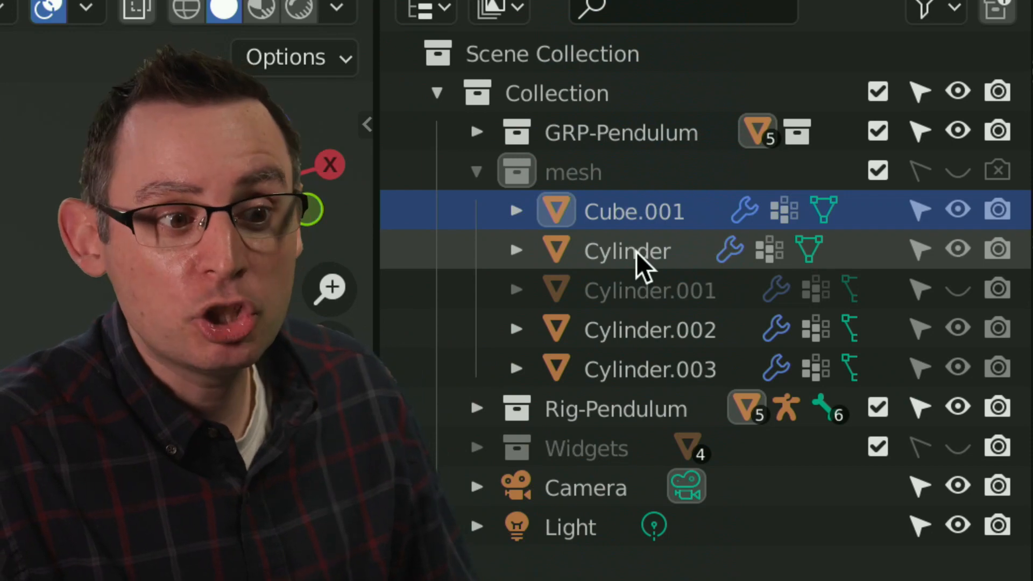
pyautogui.click(636, 252)
pyautogui.click(641, 298)
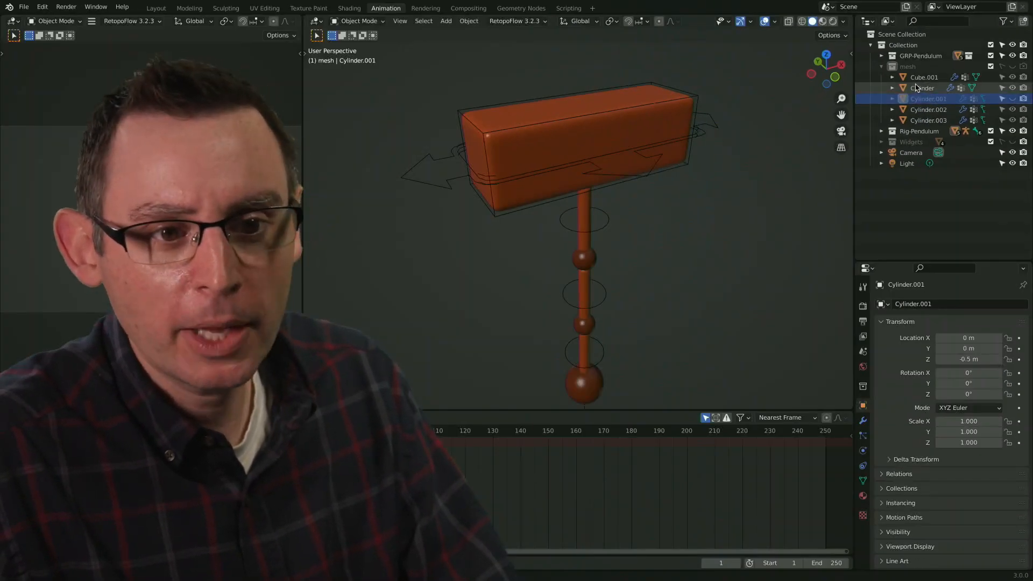
pyautogui.click(791, 188)
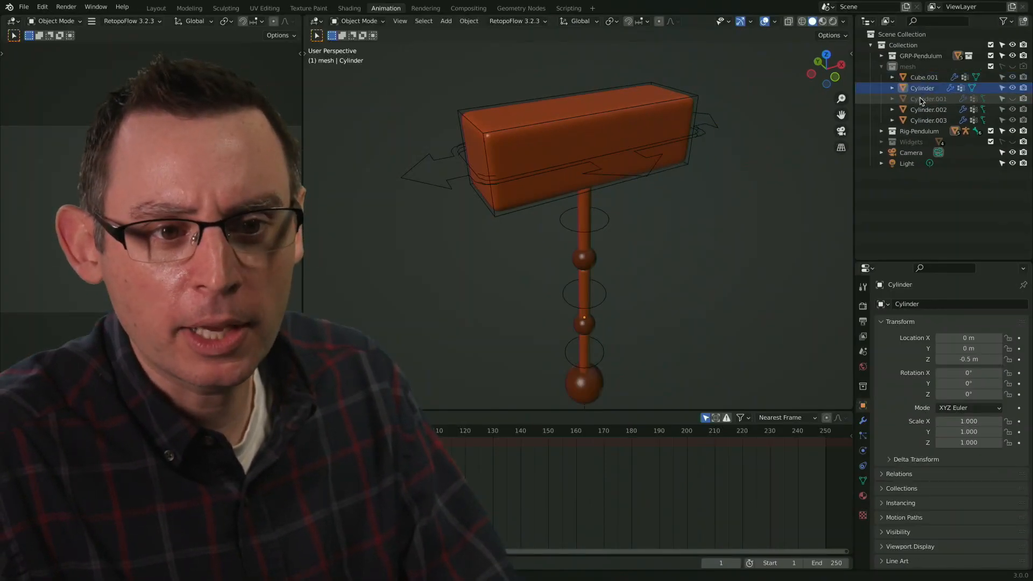
pyautogui.click(922, 100)
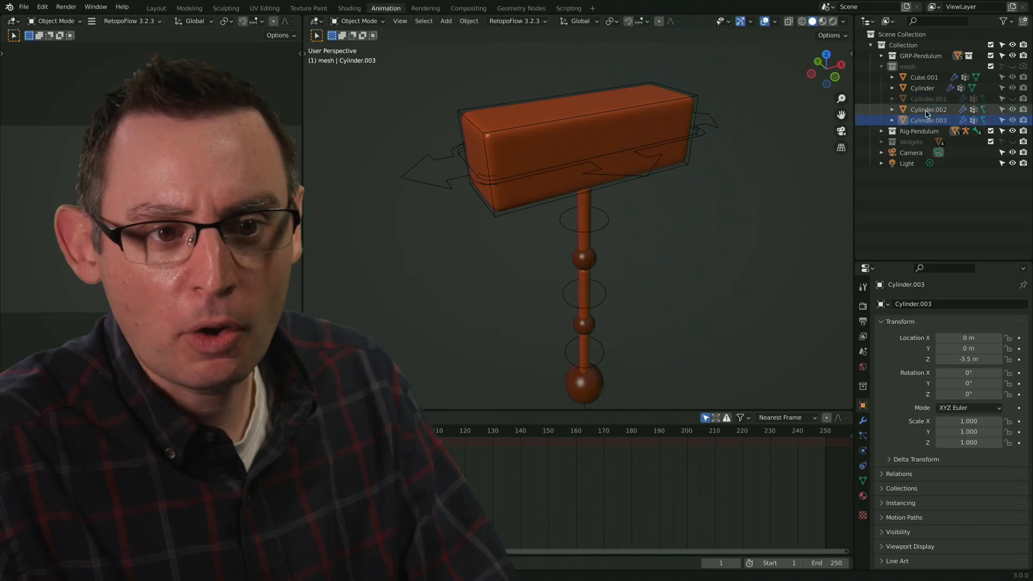
pyautogui.click(881, 66)
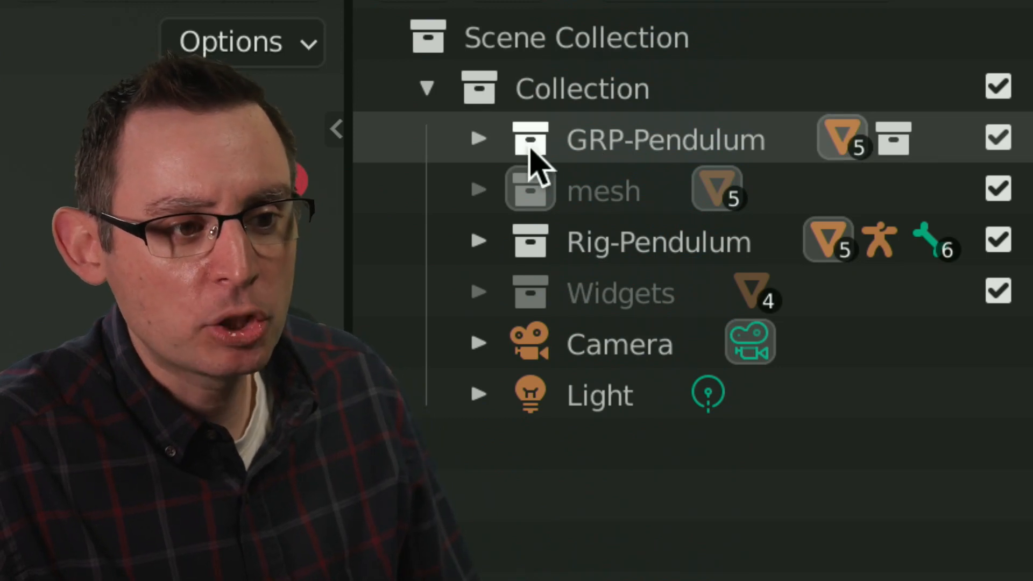
# - Examine the mesh collection nested inside GRP-Pendulum alongside the separate mesh collection, and collapse both hierarchies
pyautogui.click(478, 139)
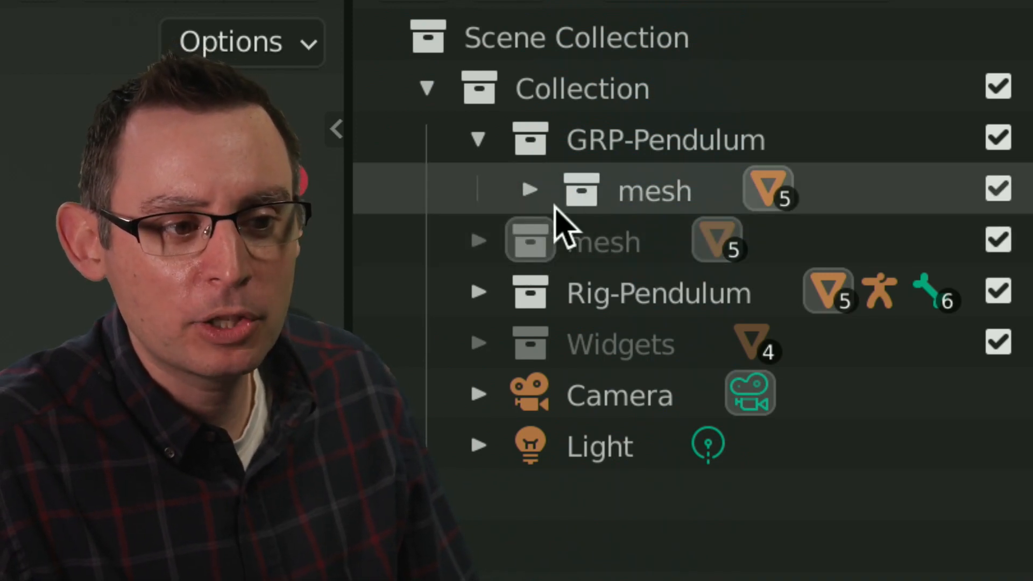
pyautogui.click(530, 190)
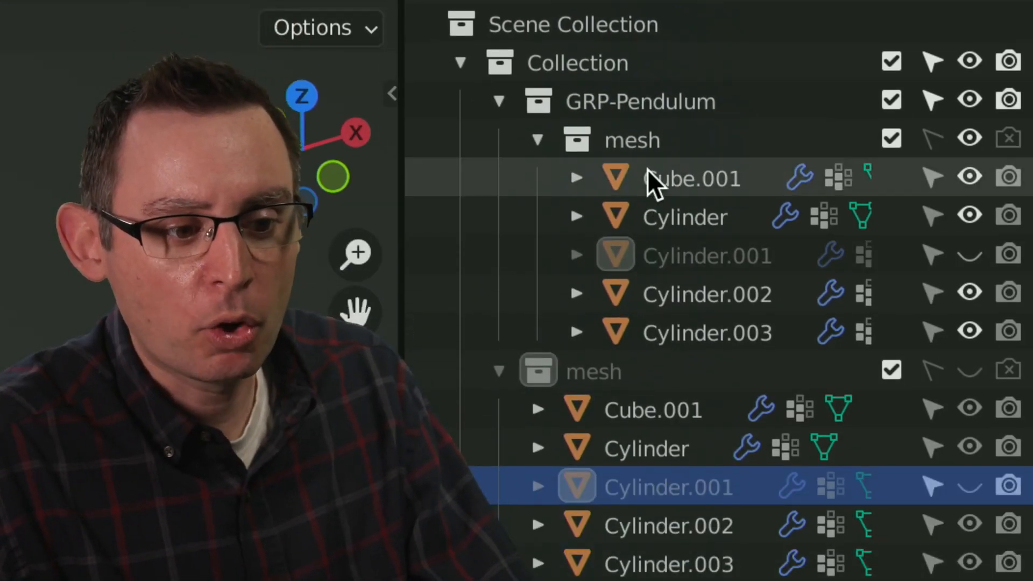
pyautogui.click(647, 170)
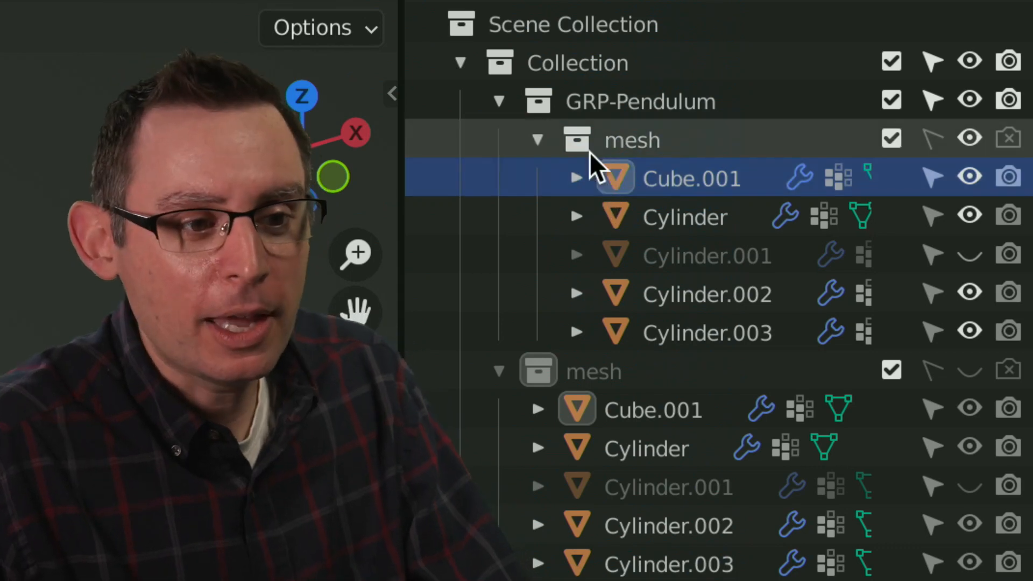
pyautogui.click(536, 141)
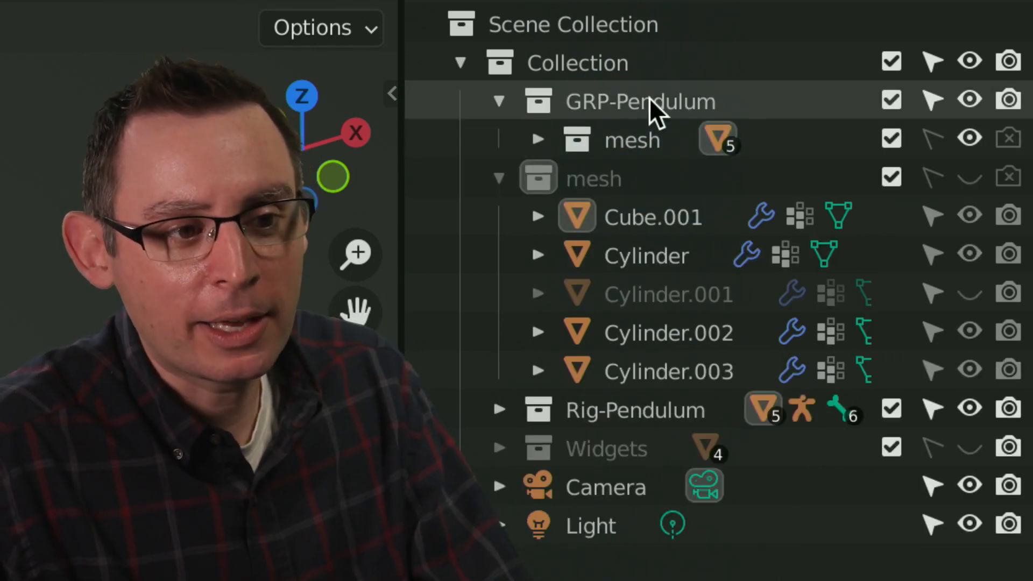
pyautogui.click(499, 179)
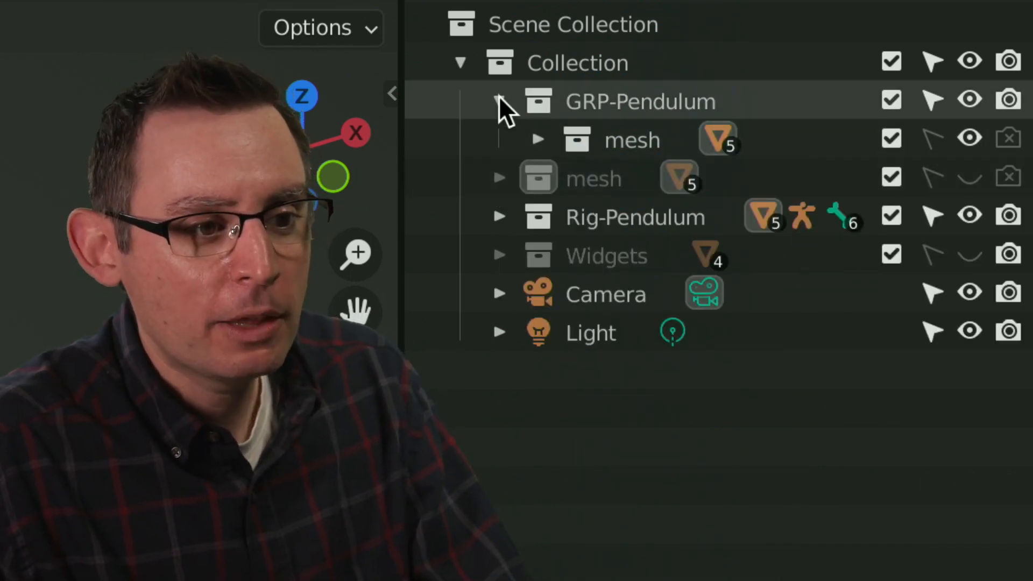
pyautogui.click(499, 101)
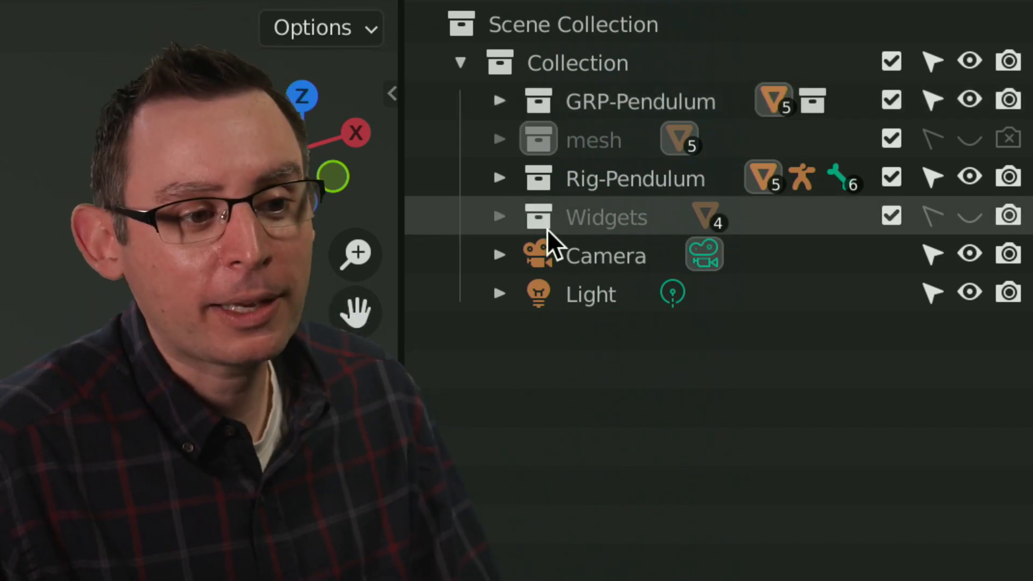
# - Expand the Widgets collection, go through WGT-assistant, WGT-ball, WGT-master and WGT-O, and collapse it
pyautogui.click(547, 229)
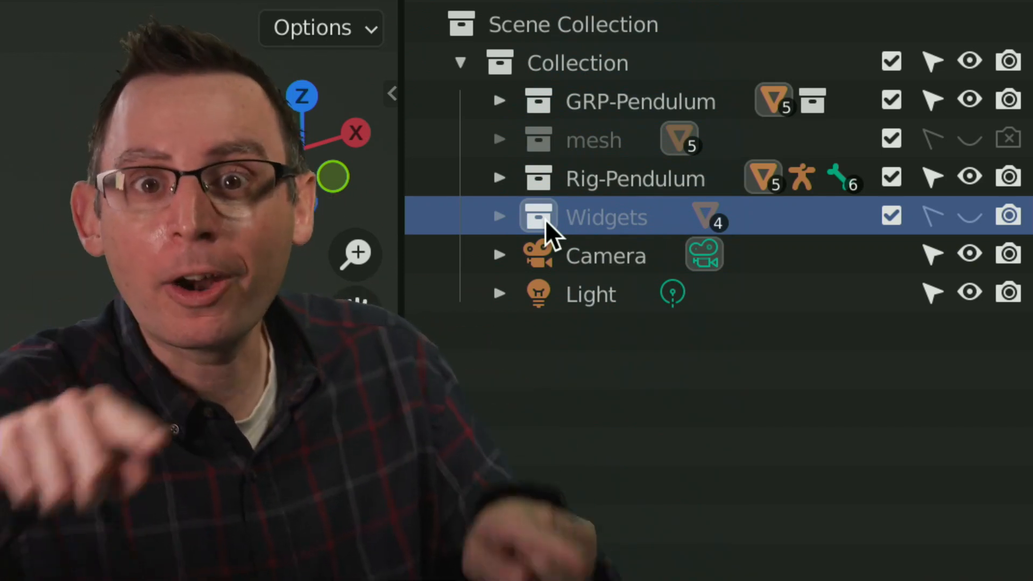
pyautogui.click(495, 217)
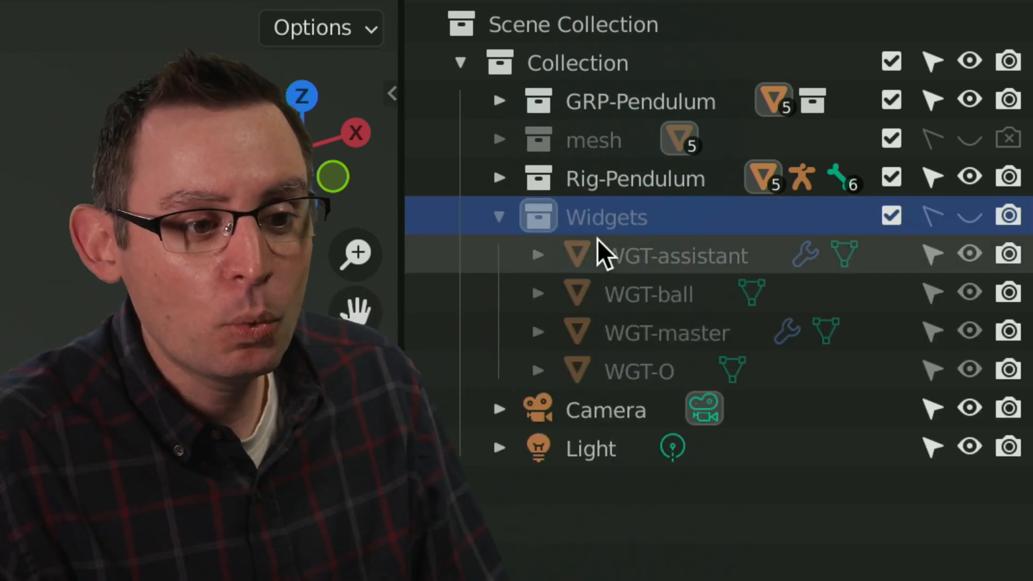
pyautogui.click(617, 257)
pyautogui.click(629, 301)
pyautogui.click(632, 334)
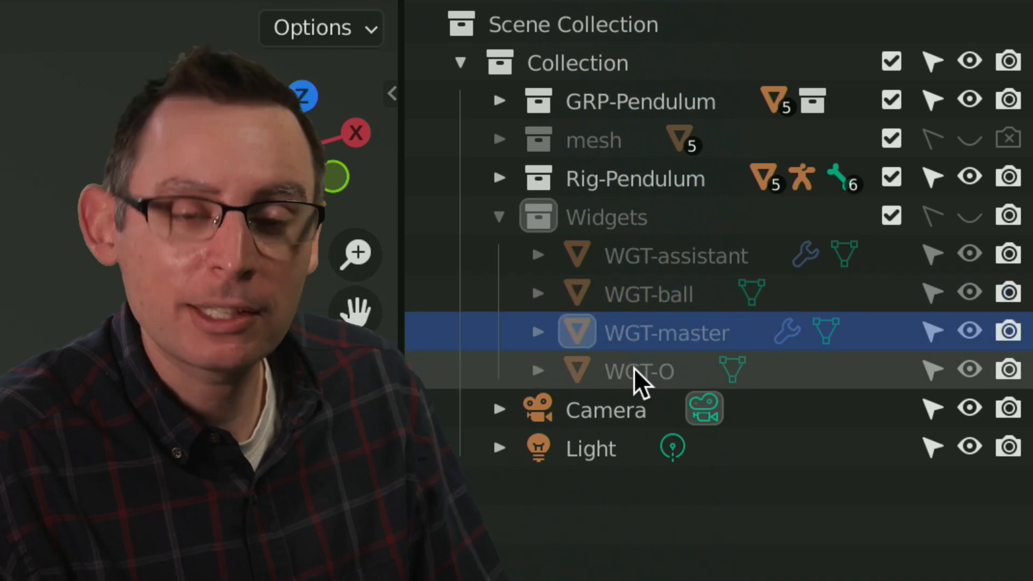
pyautogui.click(634, 368)
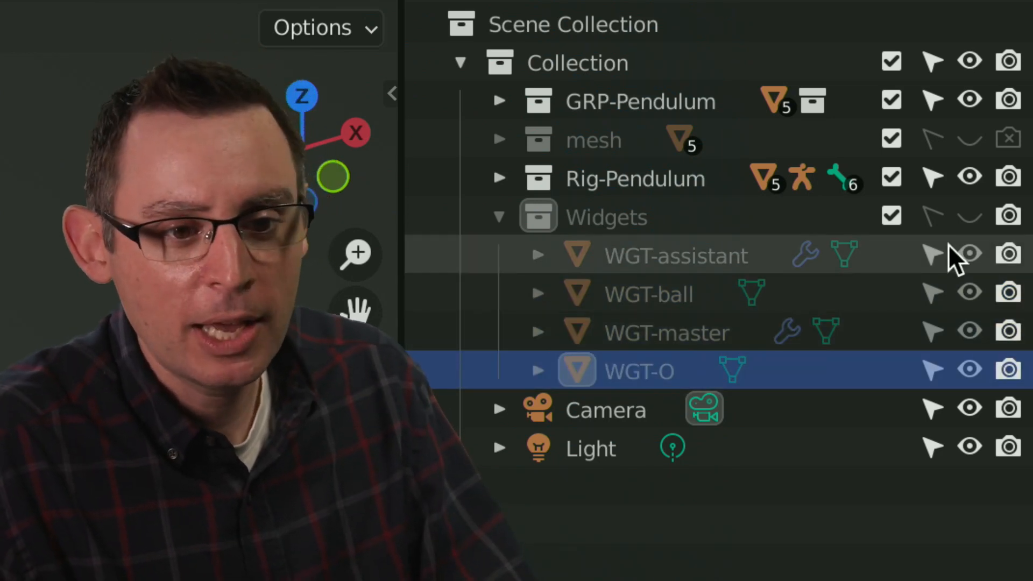
pyautogui.click(500, 216)
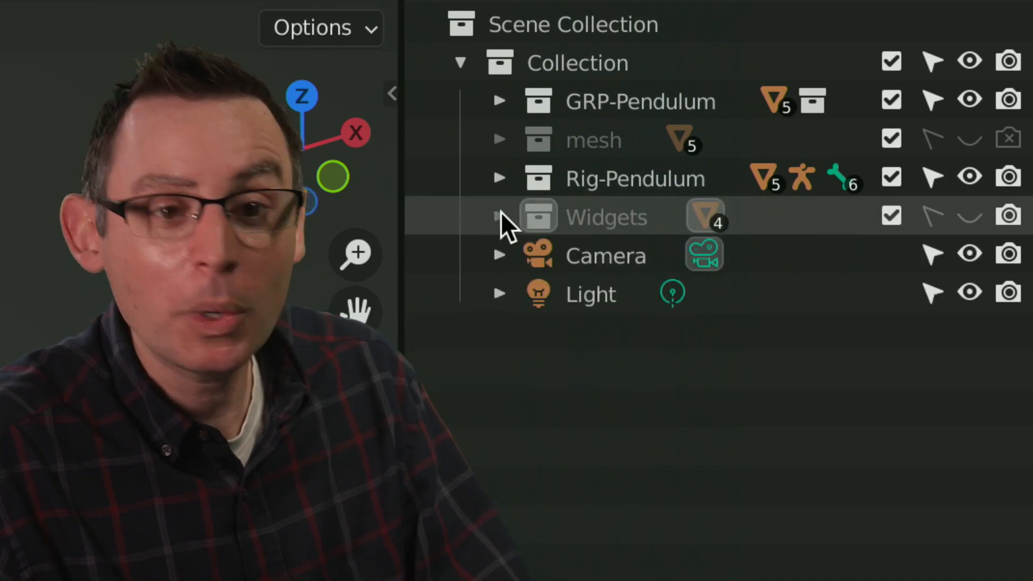
# - Toggle viewport selectability on and back off for the mesh and Widgets collections, and clear the outliner selection
pyautogui.click(538, 141)
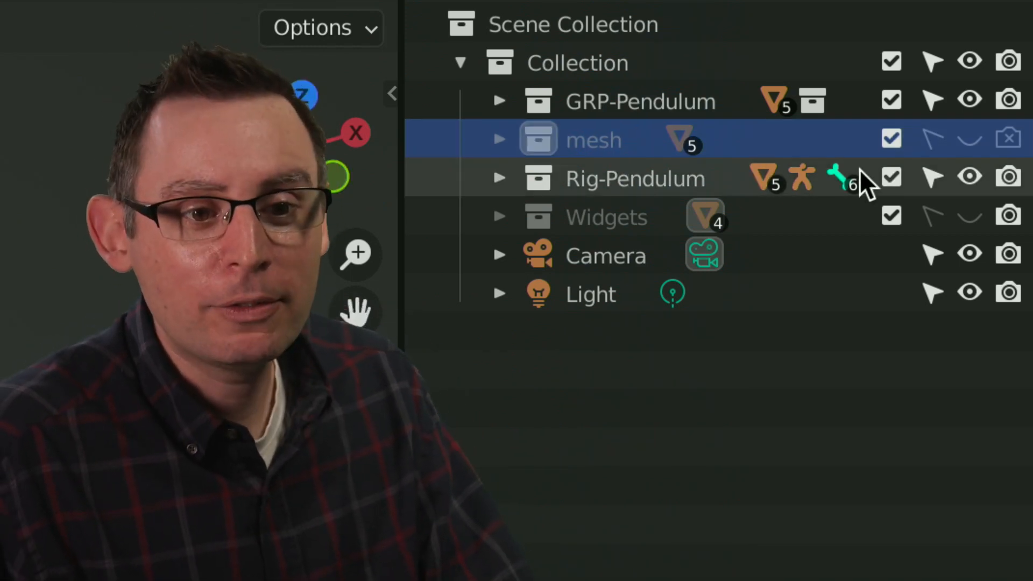
pyautogui.click(928, 135)
pyautogui.click(924, 134)
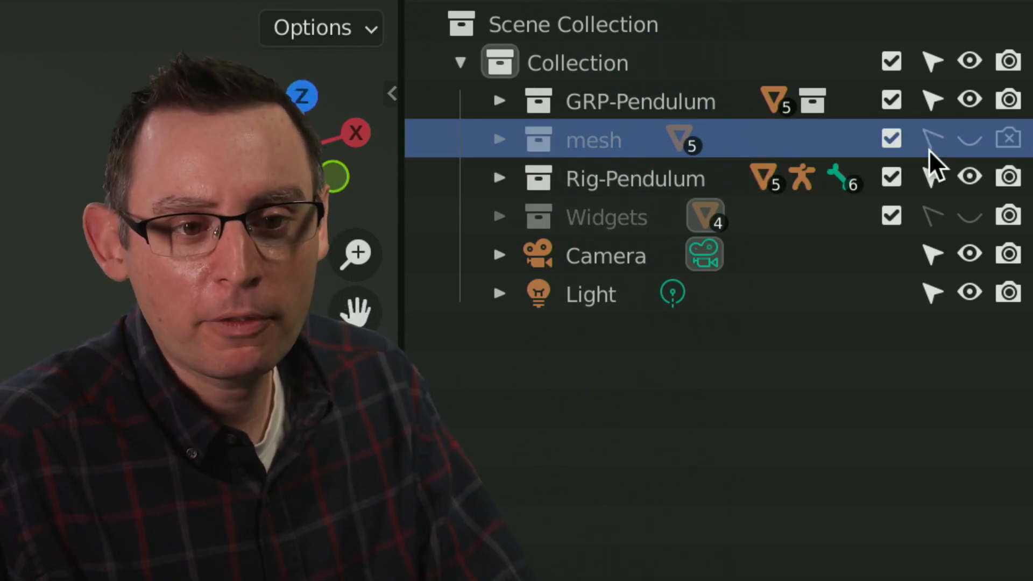
pyautogui.click(928, 139)
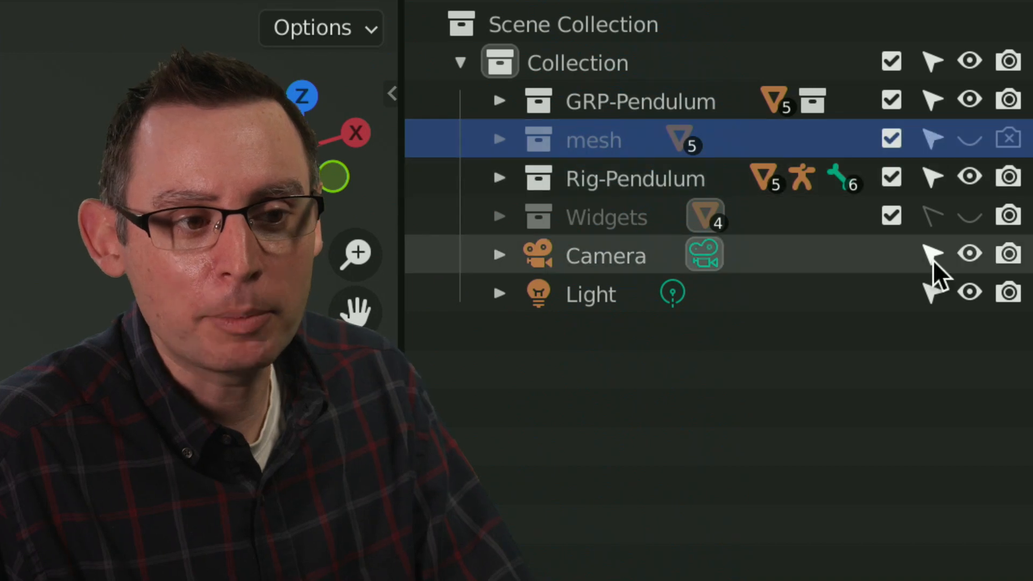
pyautogui.click(933, 141)
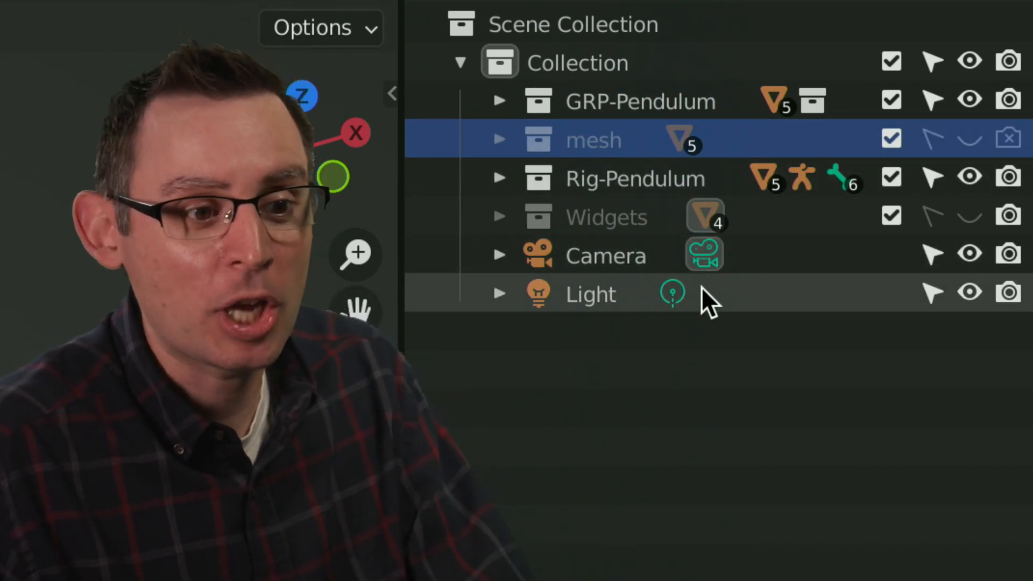
pyautogui.click(933, 217)
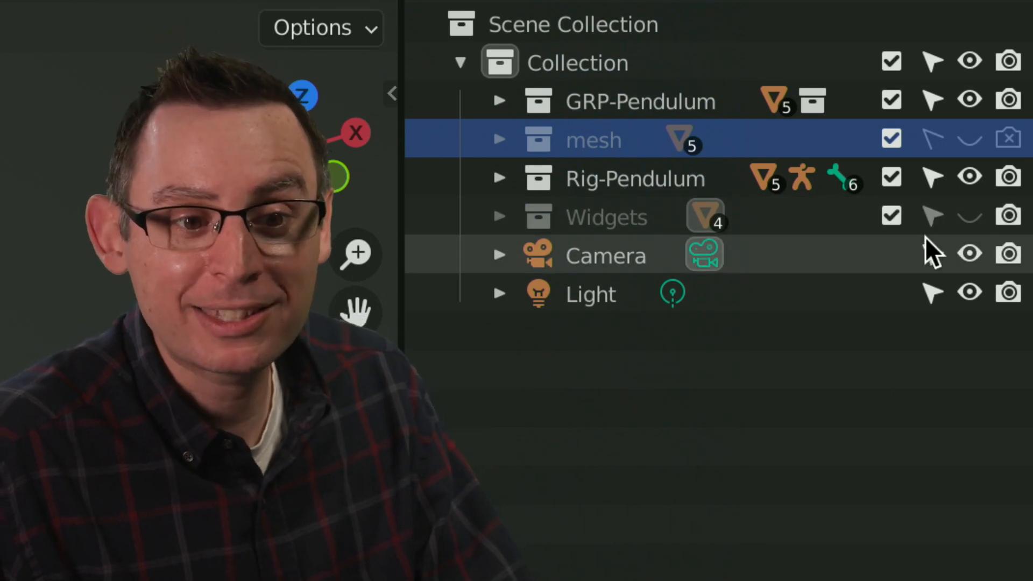
pyautogui.click(933, 216)
pyautogui.click(858, 360)
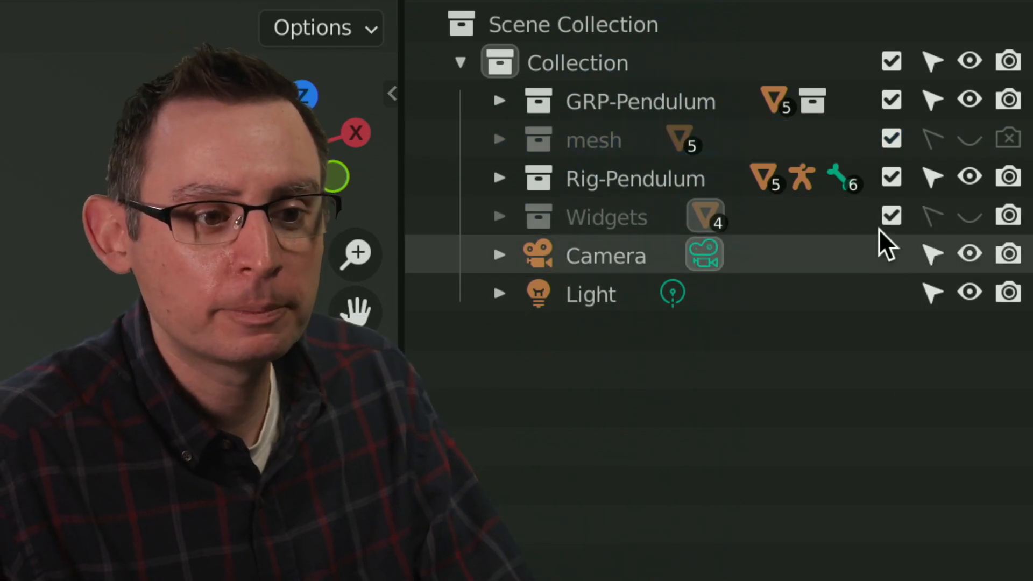
# - Expand the Rig-Pendulum collection and its RIG-Ball bone chain down to Link.03, widening the outliner to show the full bone names
pyautogui.click(621, 171)
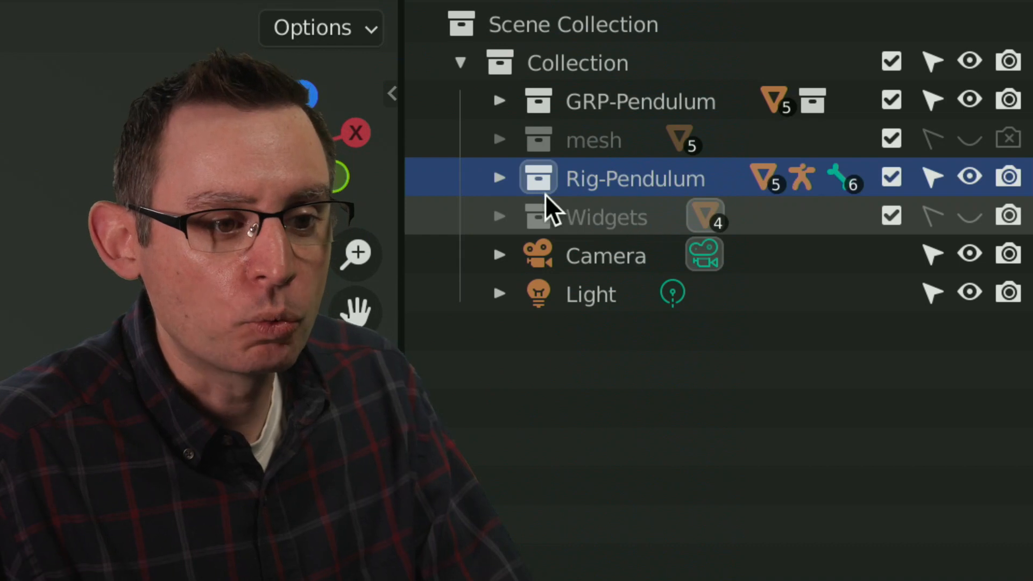
pyautogui.click(499, 177)
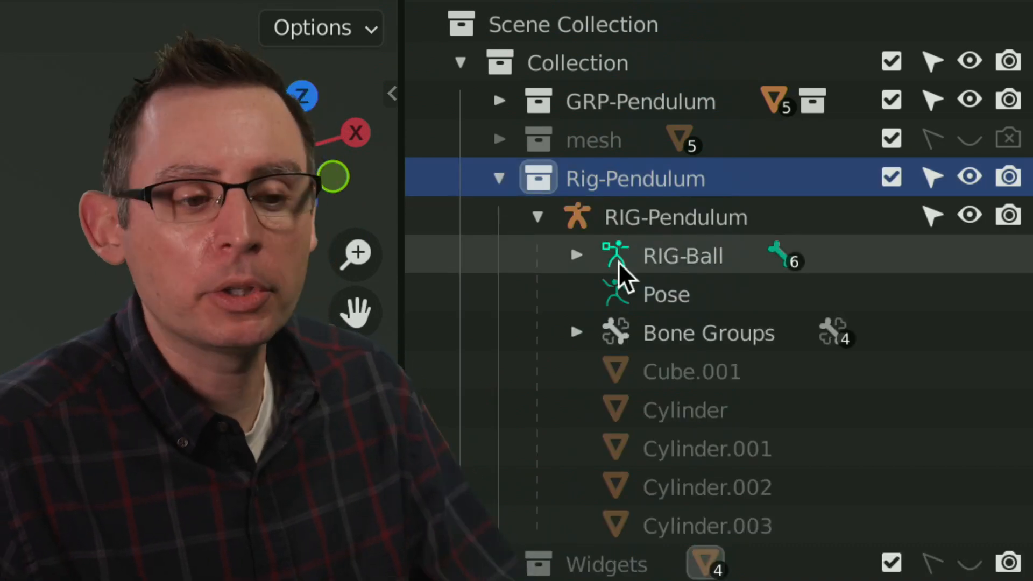
pyautogui.click(666, 256)
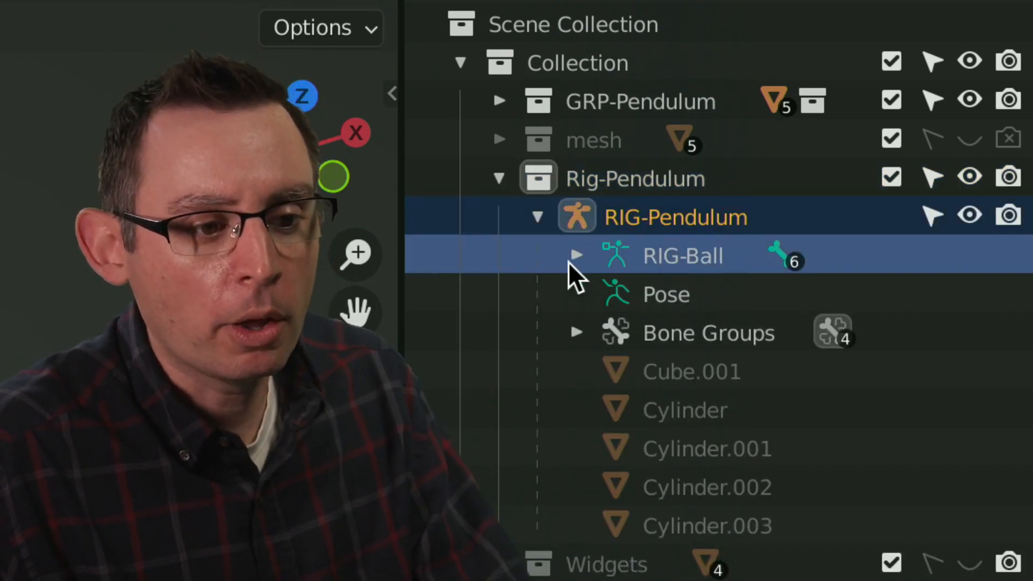
pyautogui.click(575, 257)
pyautogui.click(614, 294)
pyautogui.click(653, 333)
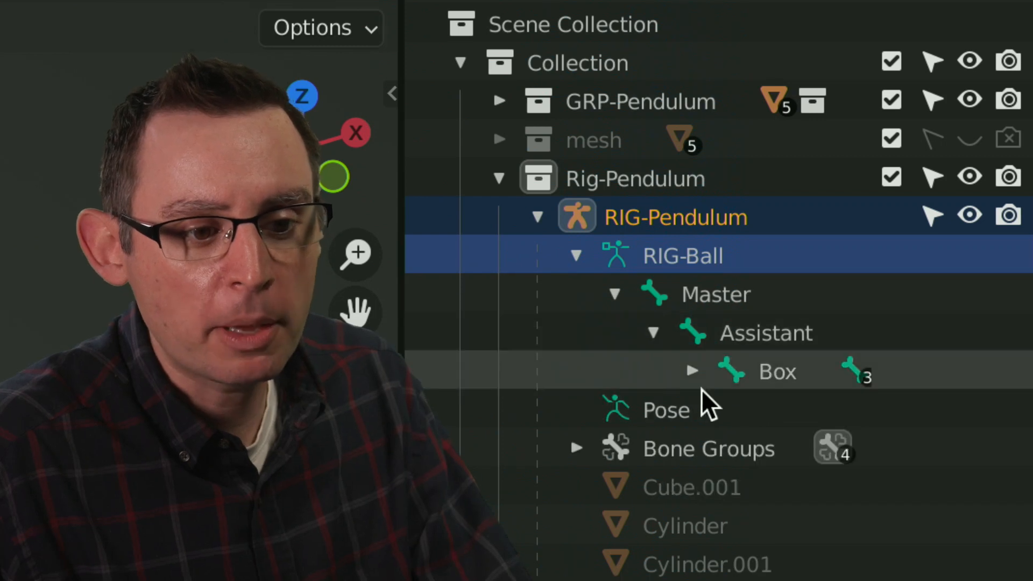
pyautogui.click(693, 371)
pyautogui.click(730, 411)
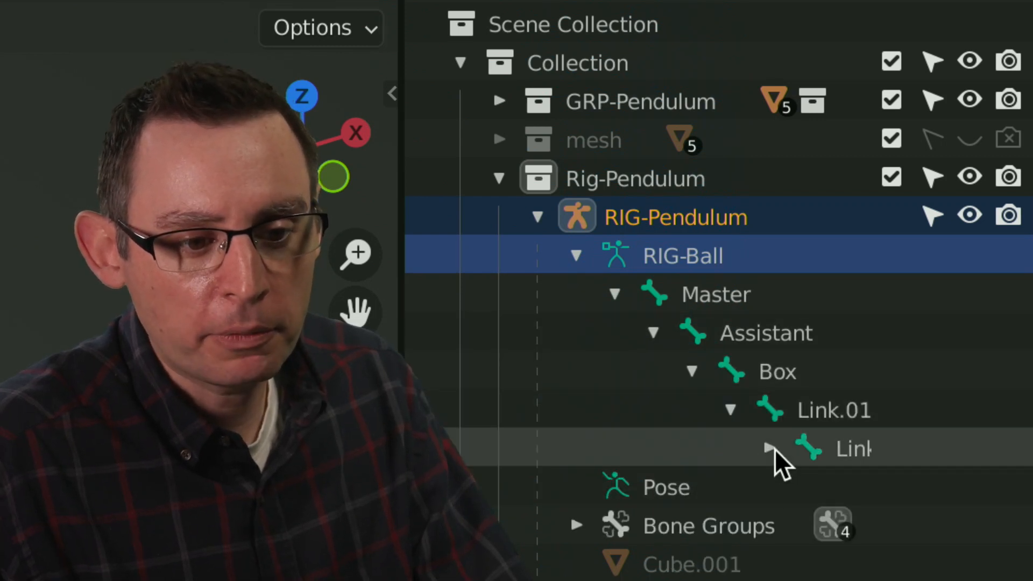
pyautogui.click(769, 448)
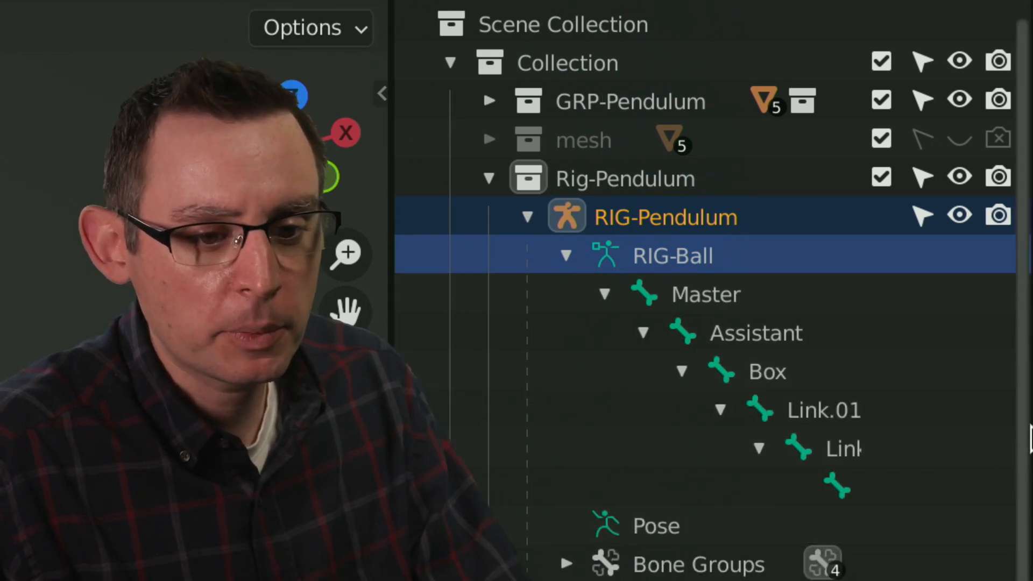
pyautogui.moveTo(403, 358); pyautogui.dragTo(303, 358)
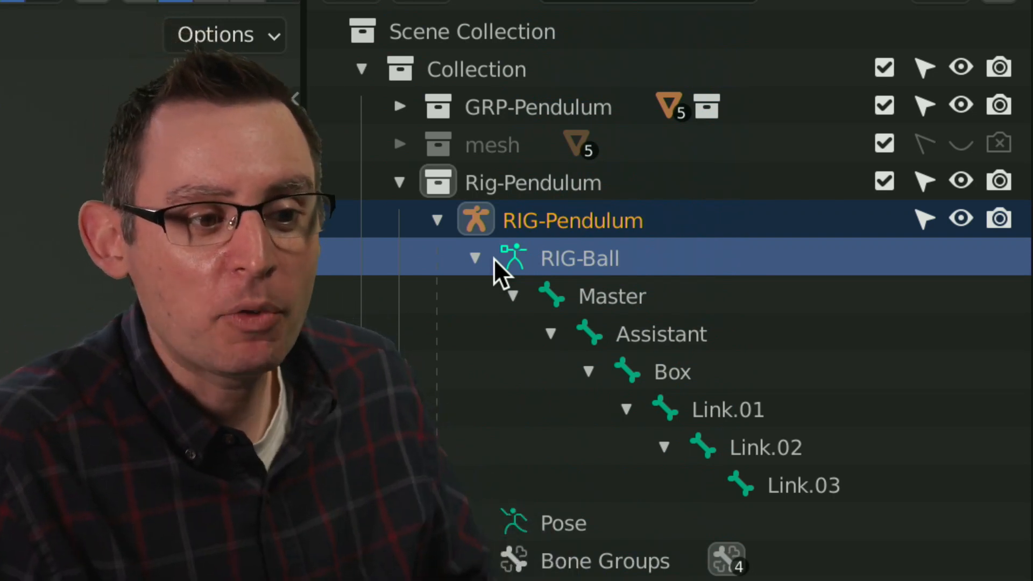
# - Go through the bones Master, Assistant, Box, Link.01, Link.02 and Link.03, and collapse the Rig-Pendulum hierarchy
pyautogui.click(598, 295)
pyautogui.click(654, 346)
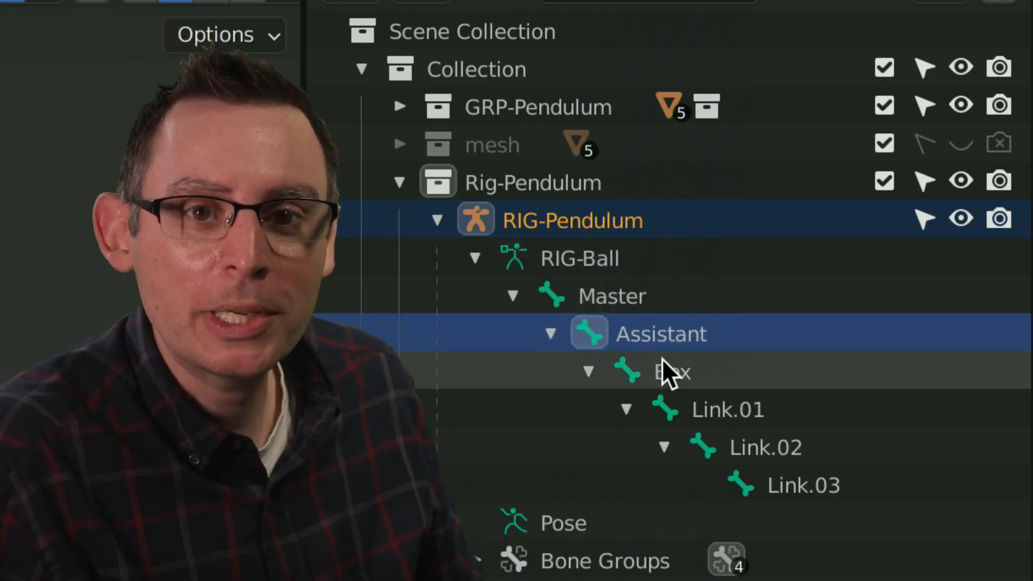
pyautogui.click(680, 380)
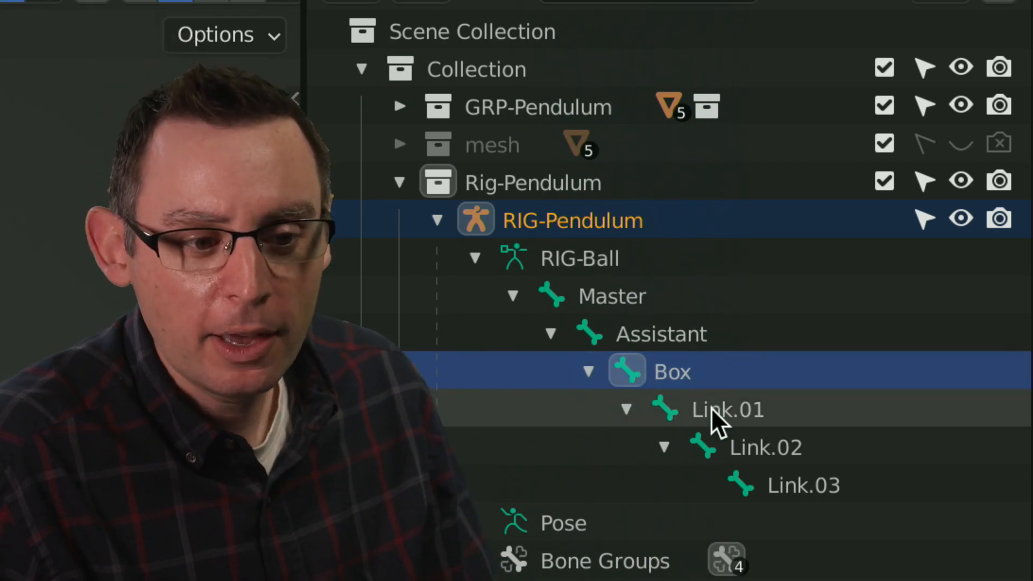
pyautogui.click(715, 410)
pyautogui.click(761, 453)
pyautogui.click(789, 484)
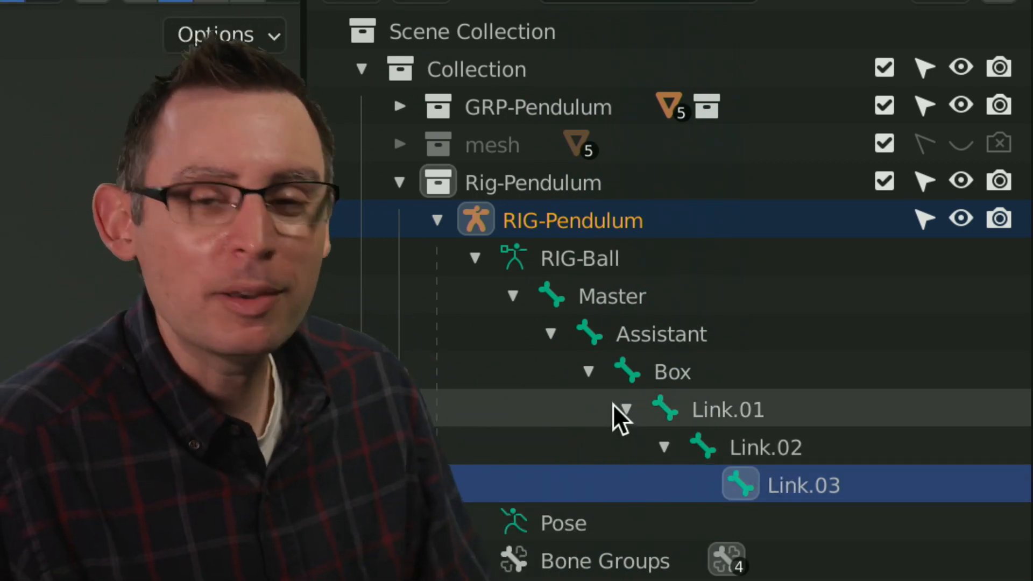
pyautogui.click(478, 257)
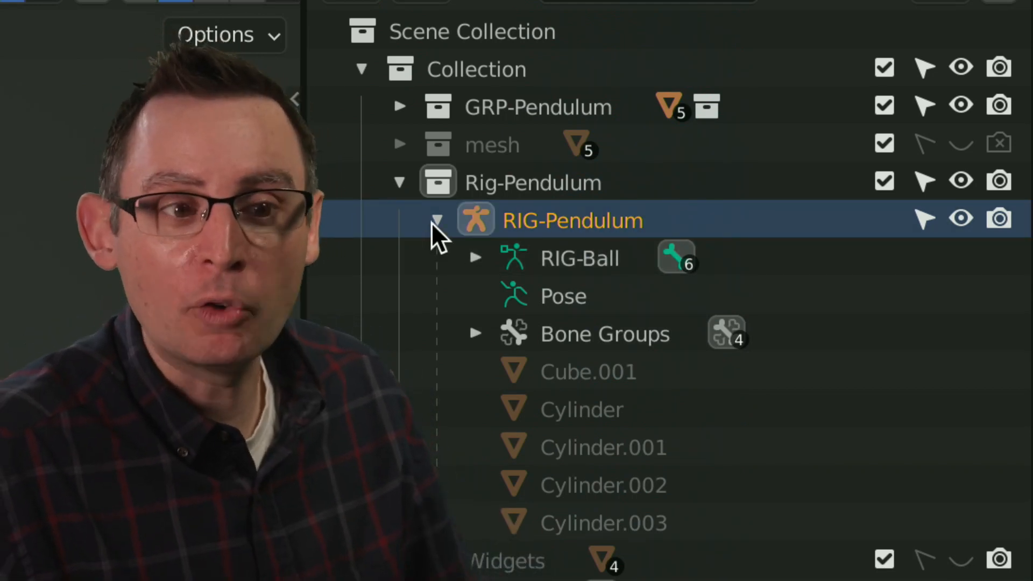
pyautogui.click(437, 220)
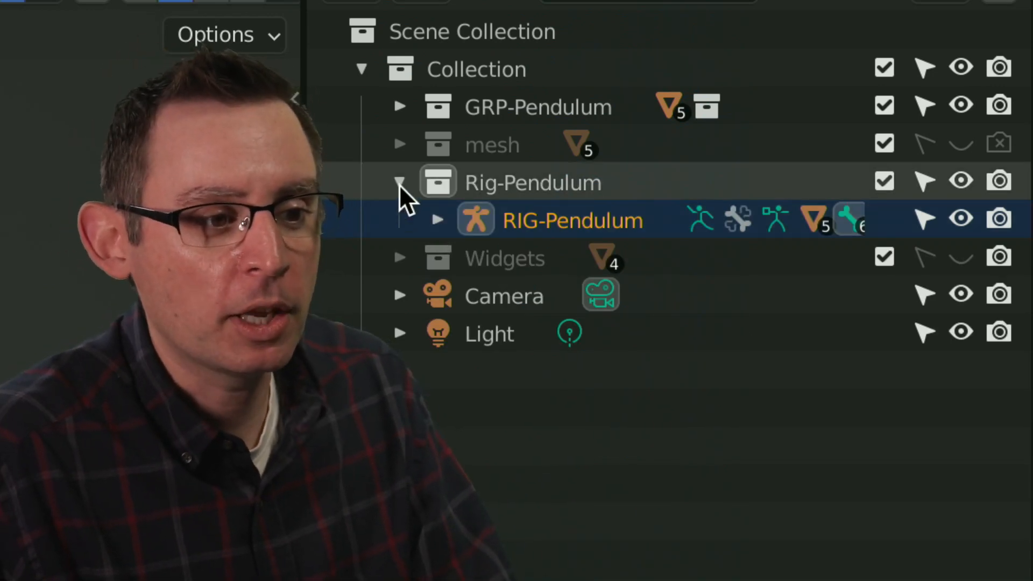
pyautogui.click(401, 185)
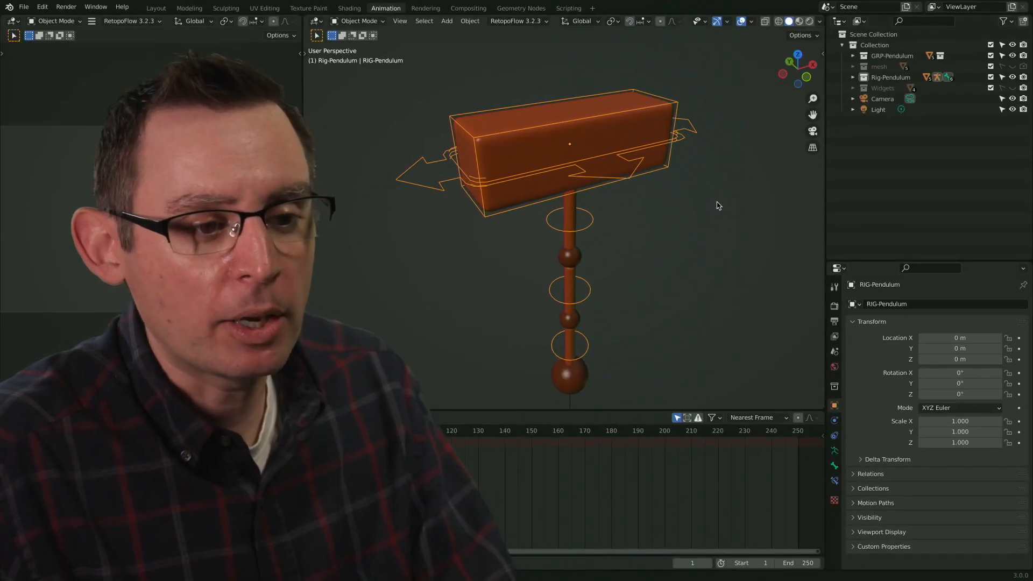
# - Try transforming the whole RIG-Pendulum armature in Object Mode with the Transform tool, and undo the change
pyautogui.click(717, 206)
pyautogui.moveTo(698, 212); pyautogui.dragTo(675, 218, button='middle')
pyautogui.click(675, 156)
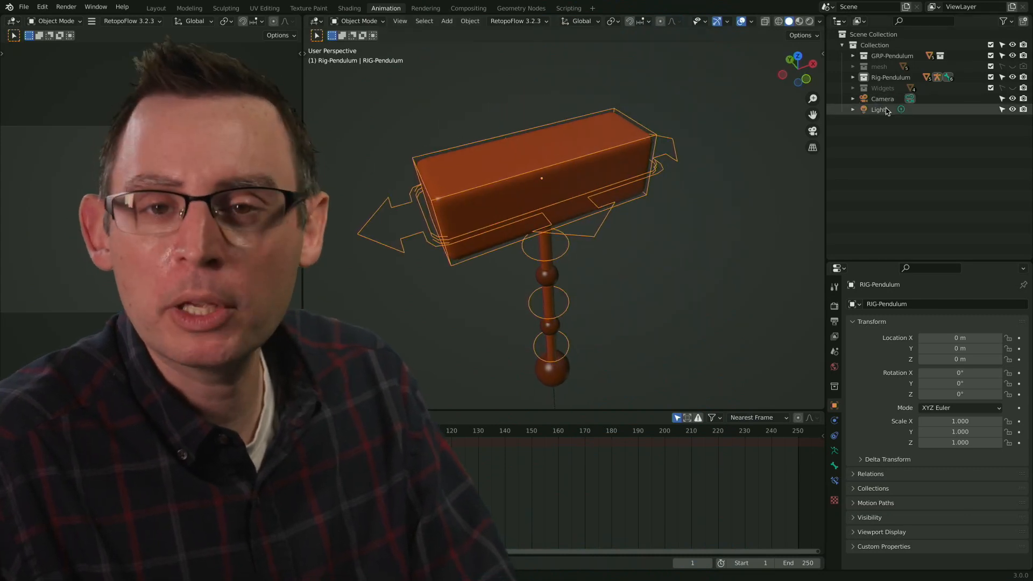
pyautogui.moveTo(663, 183)
pyautogui.mouseDown(button='middle')
pyautogui.moveTo(683, 194)
pyautogui.moveTo(697, 171)
pyautogui.moveTo(694, 198)
pyautogui.moveTo(666, 188)
pyautogui.mouseUp(button='middle')
pyautogui.scroll(-1, 673, 188)
pyautogui.keyDown('shift'); pyautogui.moveTo(588, 211); pyautogui.dragTo(619, 207, button='middle'); pyautogui.keyUp('shift')
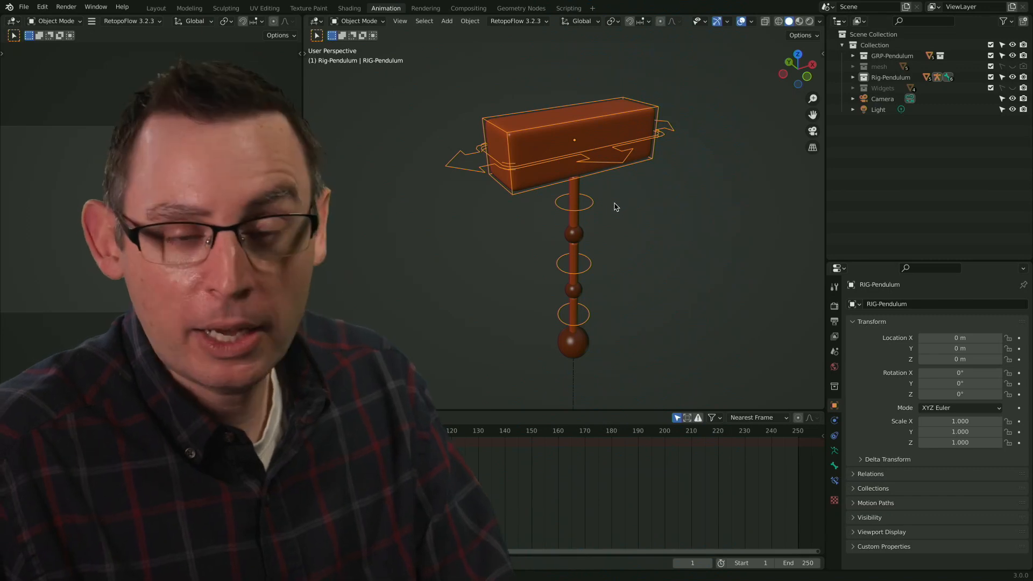
pyautogui.hotkey('shift', 'space')
pyautogui.press('t')
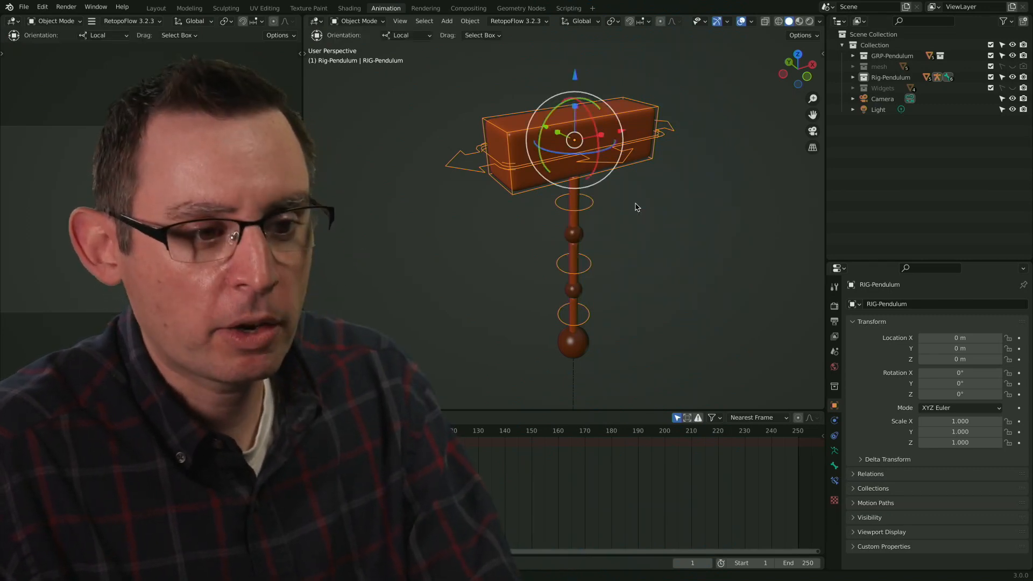
pyautogui.moveTo(628, 131); pyautogui.dragTo(651, 199)
pyautogui.hotkey('ctrl', 'z')
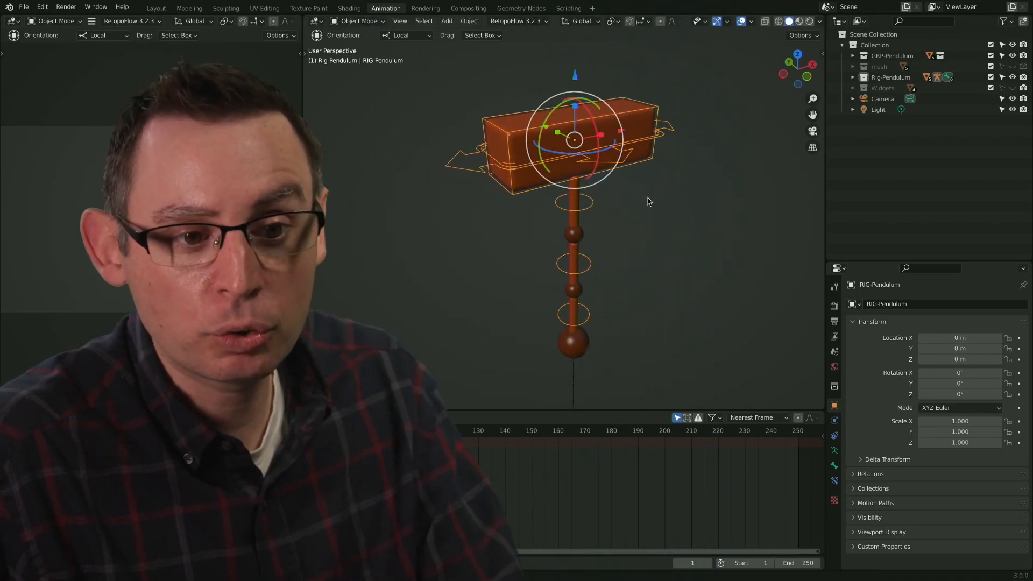
# - Enlarge the properties editor and reselect the RIG-Pendulum armature in the viewport
pyautogui.moveTo(896, 262); pyautogui.dragTo(896, 140)
pyautogui.click(690, 164)
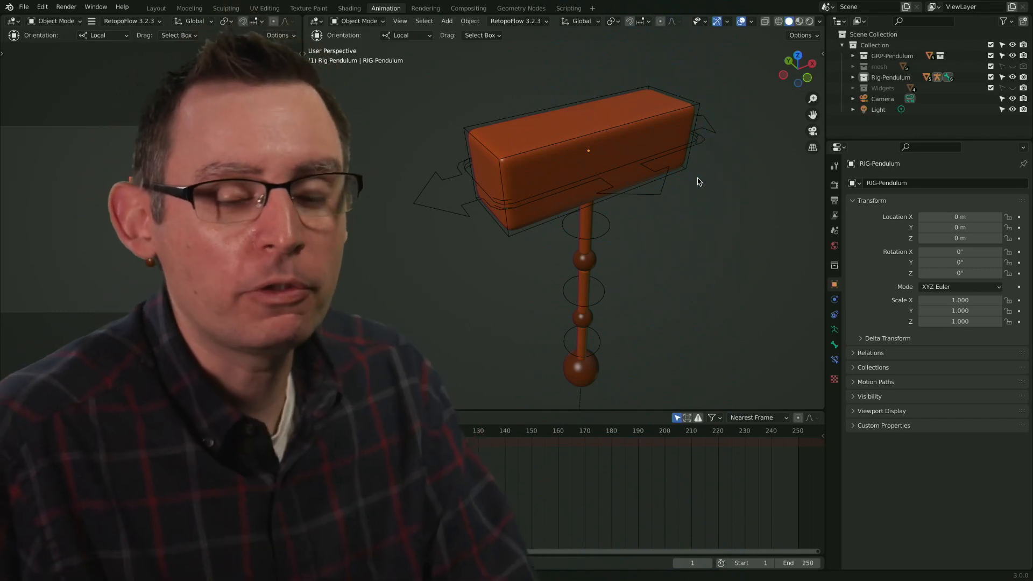
pyautogui.keyDown('shift'); pyautogui.moveTo(697, 177); pyautogui.dragTo(678, 174, button='middle'); pyautogui.keyUp('shift')
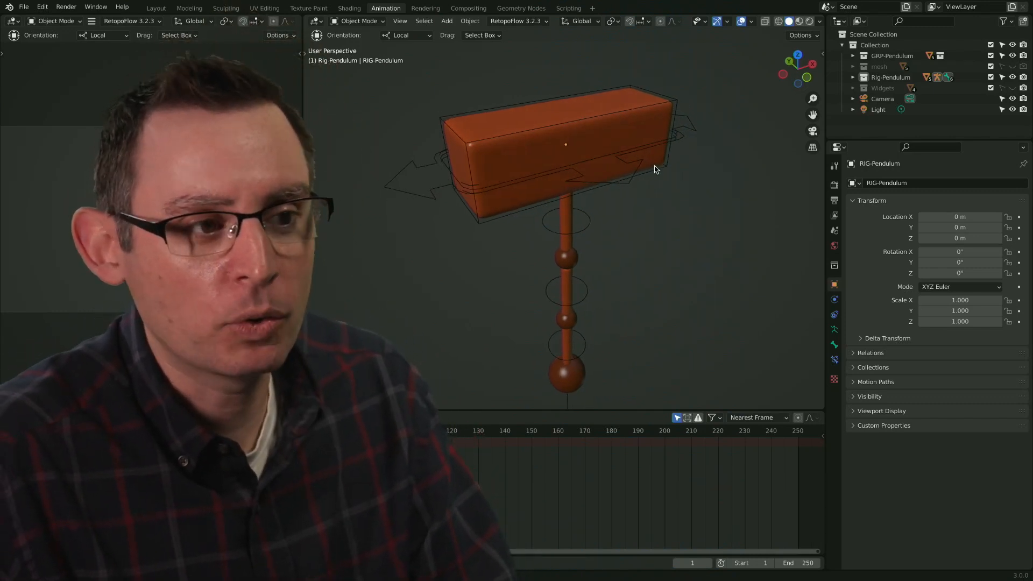
pyautogui.click(581, 213)
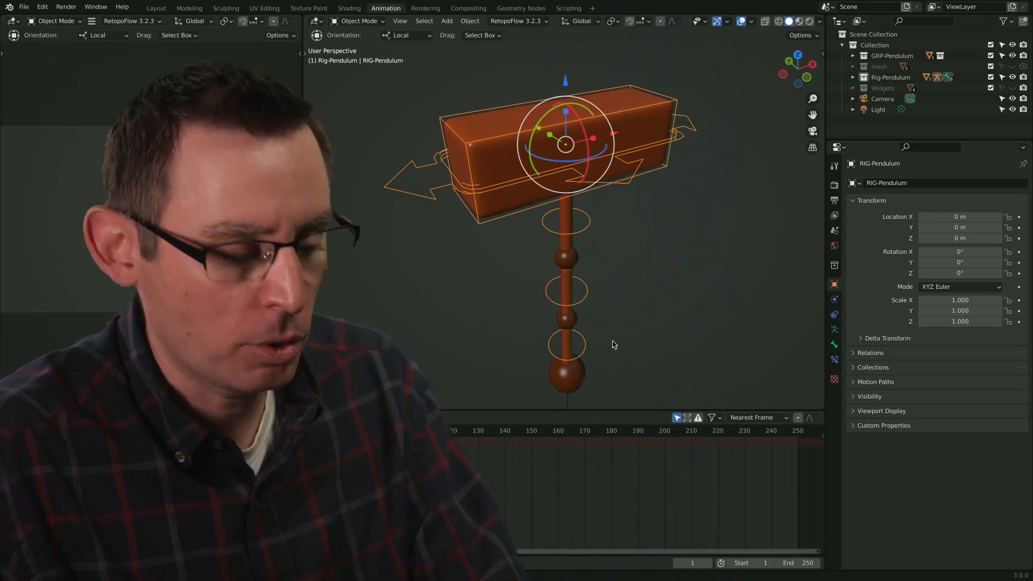
pyautogui.moveTo(611, 237); pyautogui.dragTo(610, 243)
pyautogui.click(587, 231)
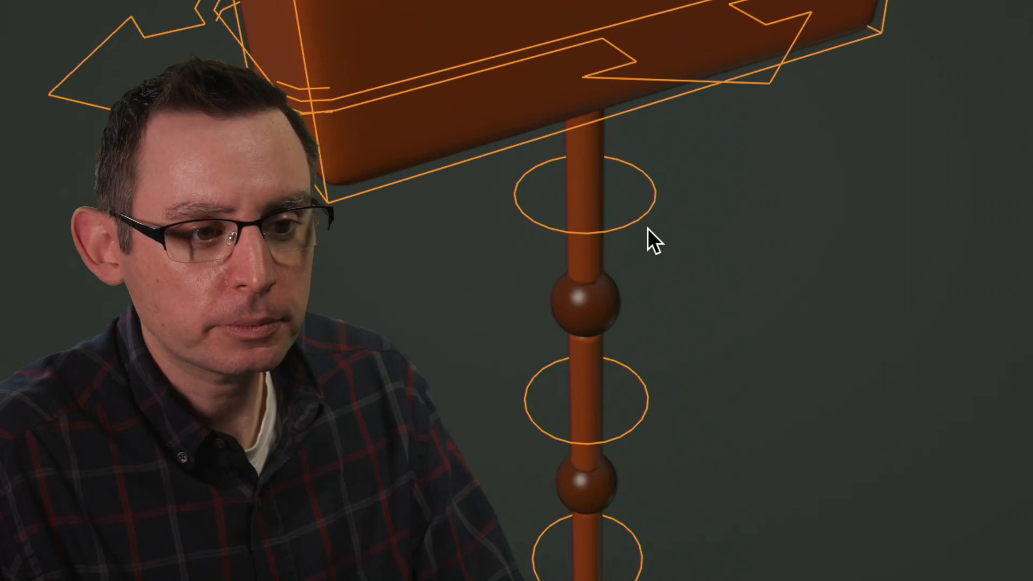
pyautogui.moveTo(628, 151); pyautogui.dragTo(741, 317)
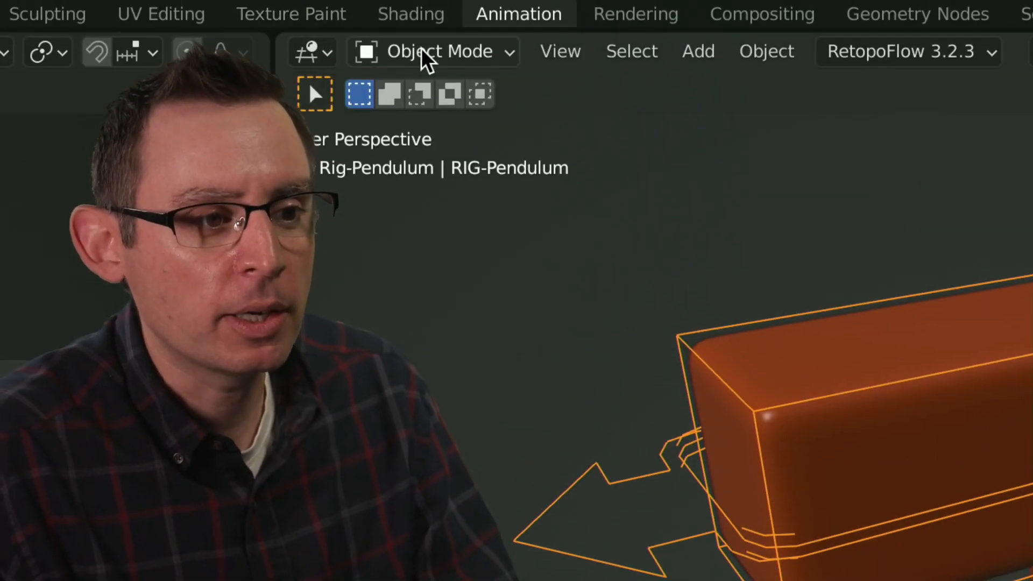
# - Switch the RIG-Pendulum armature to Pose Mode and activate the selection tool
pyautogui.click(354, 21)
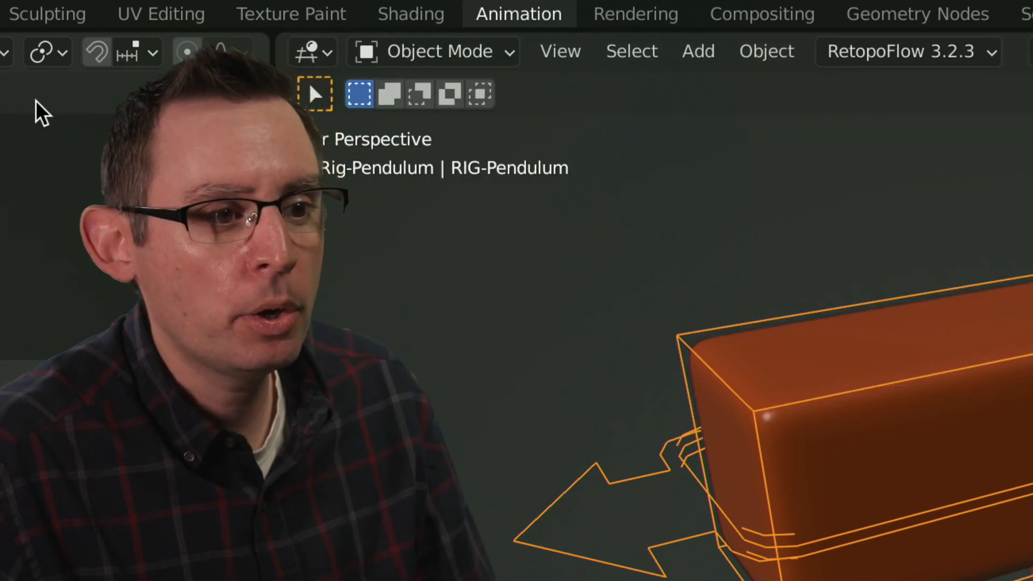
pyautogui.click(514, 57)
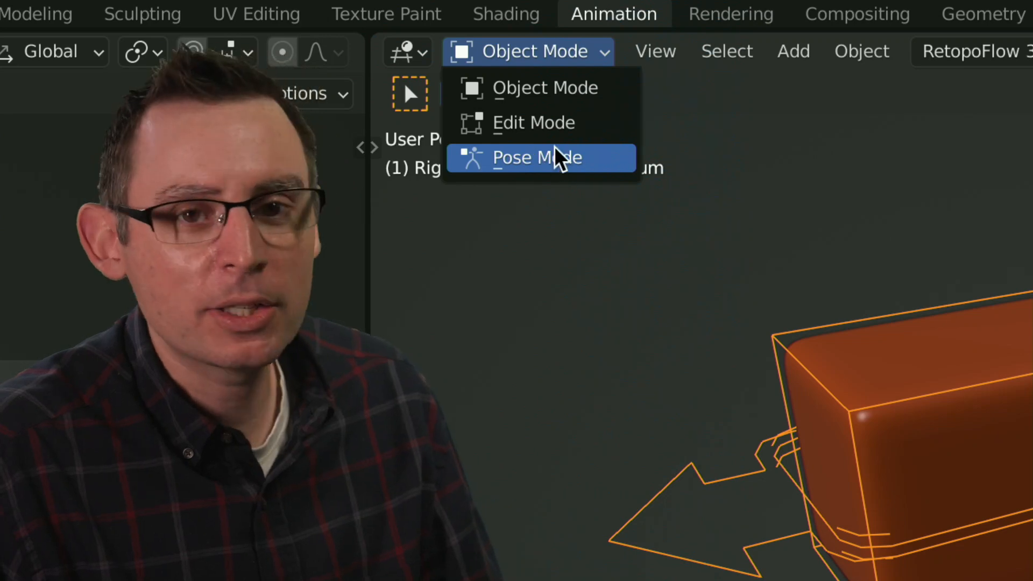
pyautogui.click(569, 159)
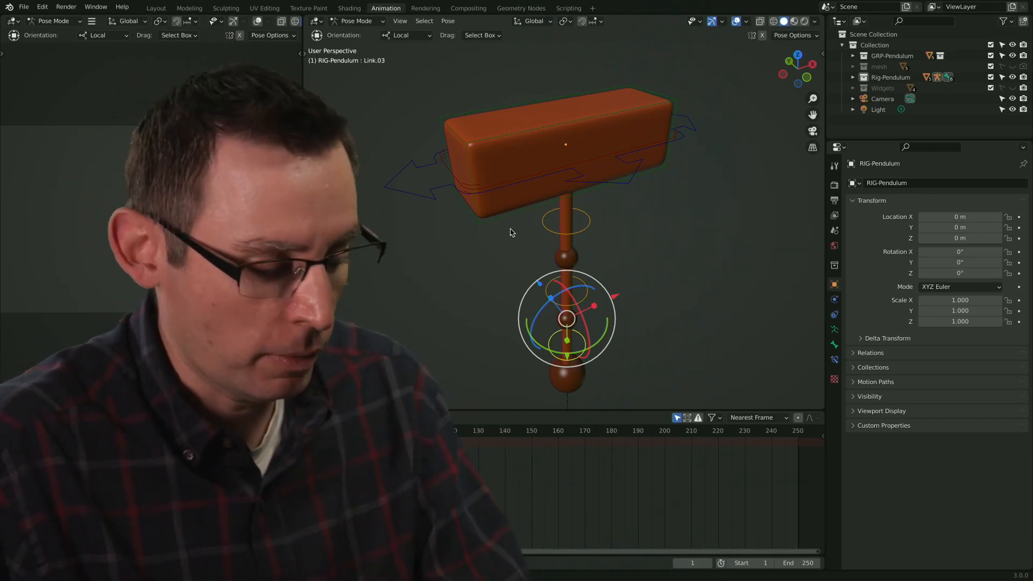
pyautogui.press('w')
pyautogui.moveTo(623, 258)
pyautogui.mouseDown(button='middle')
pyautogui.moveTo(660, 254)
pyautogui.moveTo(648, 259)
pyautogui.moveTo(662, 273)
pyautogui.moveTo(634, 263)
pyautogui.moveTo(662, 275)
pyautogui.moveTo(586, 261)
pyautogui.moveTo(641, 273)
pyautogui.moveTo(692, 265)
pyautogui.moveTo(600, 247)
pyautogui.moveTo(587, 266)
pyautogui.moveTo(560, 254)
pyautogui.moveTo(630, 280)
pyautogui.moveTo(595, 292)
pyautogui.moveTo(599, 277)
pyautogui.moveTo(634, 274)
pyautogui.mouseUp(button='middle')
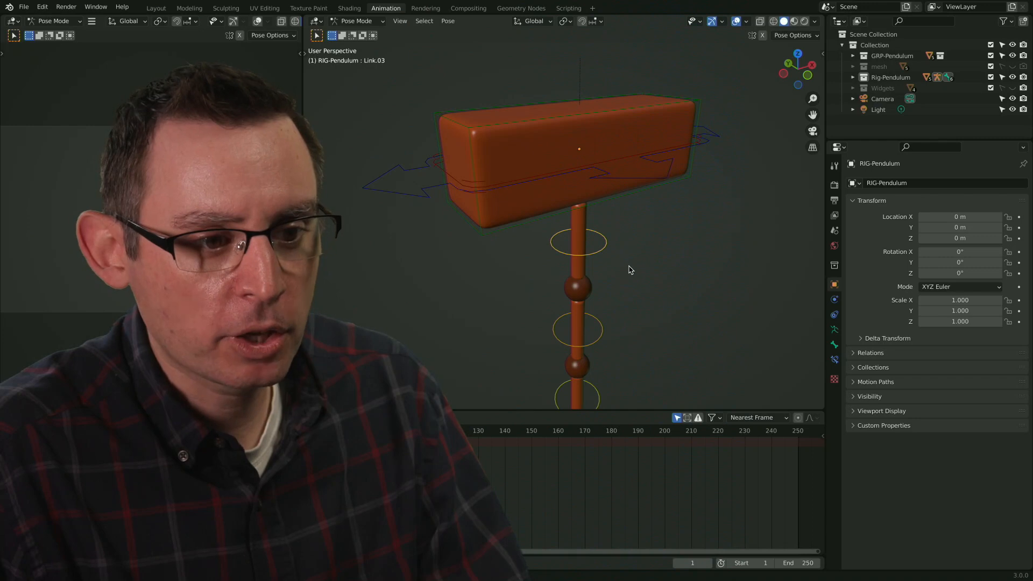
pyautogui.keyDown('shift'); pyautogui.moveTo(631, 271); pyautogui.dragTo(629, 257, button='middle'); pyautogui.keyUp('shift')
# - Bend the pendulum's link bones out to one side with the Transform tool
pyautogui.hotkey('shift', 'space')
pyautogui.press('t')
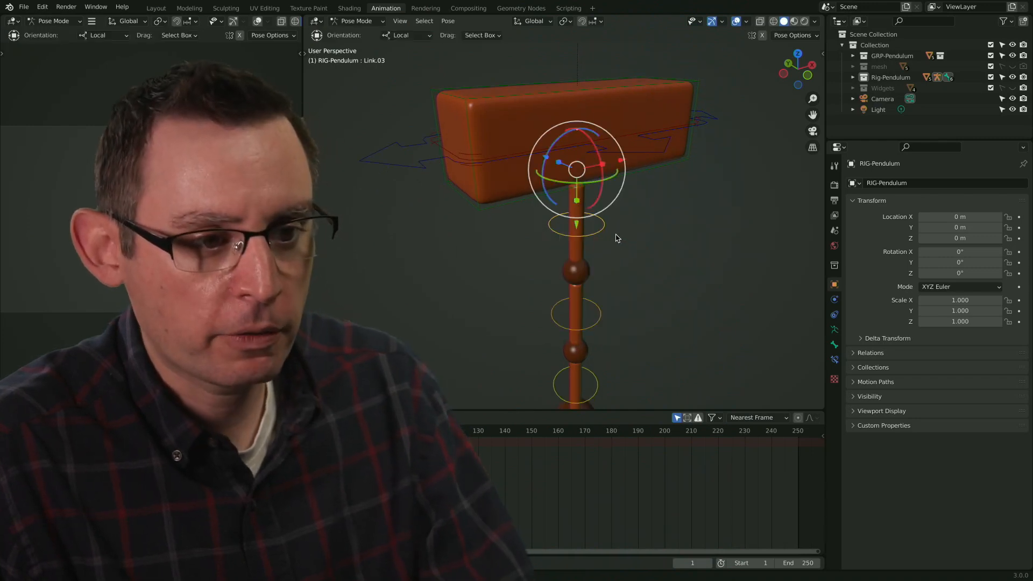
pyautogui.moveTo(531, 160); pyautogui.dragTo(538, 225)
pyautogui.click(525, 338)
pyautogui.moveTo(493, 267); pyautogui.dragTo(520, 242)
pyautogui.moveTo(465, 353); pyautogui.dragTo(646, 237, button='middle')
# - Try moving the Box bone away from the Master control, select the Master bone, and undo both actions
pyautogui.click(713, 185)
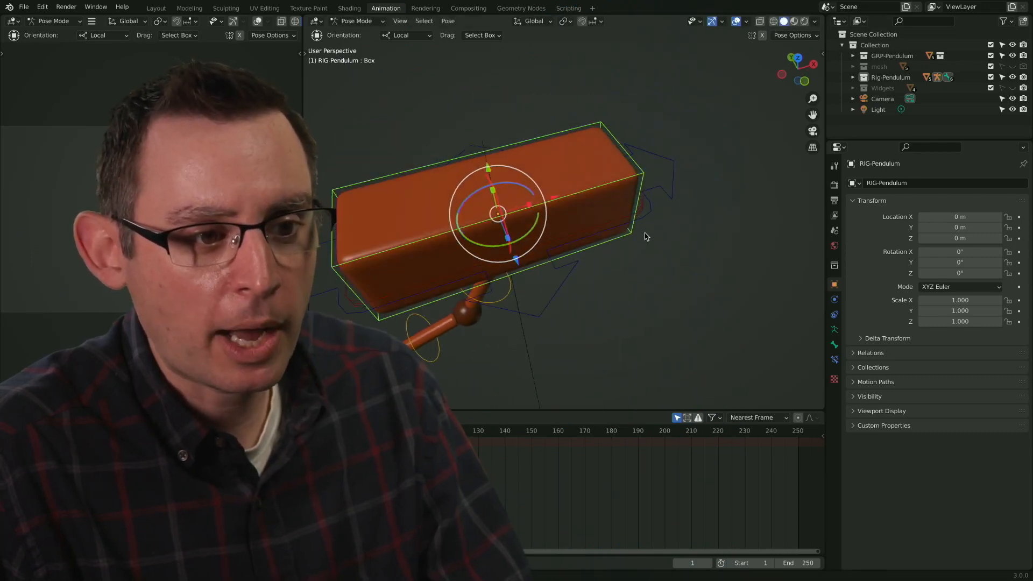
pyautogui.keyDown('shift'); pyautogui.moveTo(556, 205); pyautogui.dragTo(617, 219, button='middle'); pyautogui.keyUp('shift')
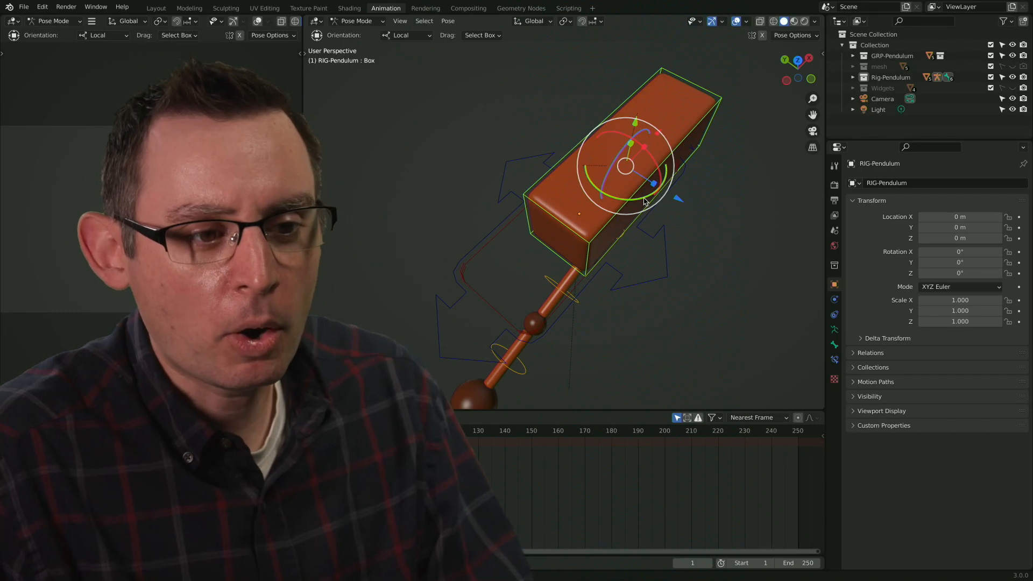
pyautogui.click(498, 249)
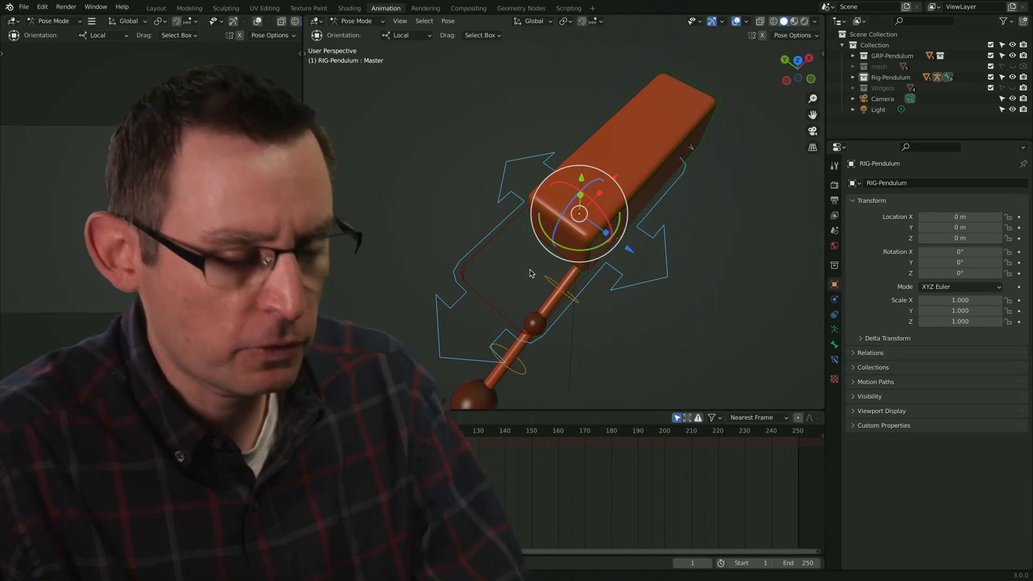
pyautogui.hotkey('ctrl', 'z')
pyautogui.hotkey('ctrl', 'z')
pyautogui.moveTo(717, 254); pyautogui.dragTo(571, 260, button='middle')
pyautogui.scroll(5, 610, 271)
pyautogui.scroll(-5, 609, 271)
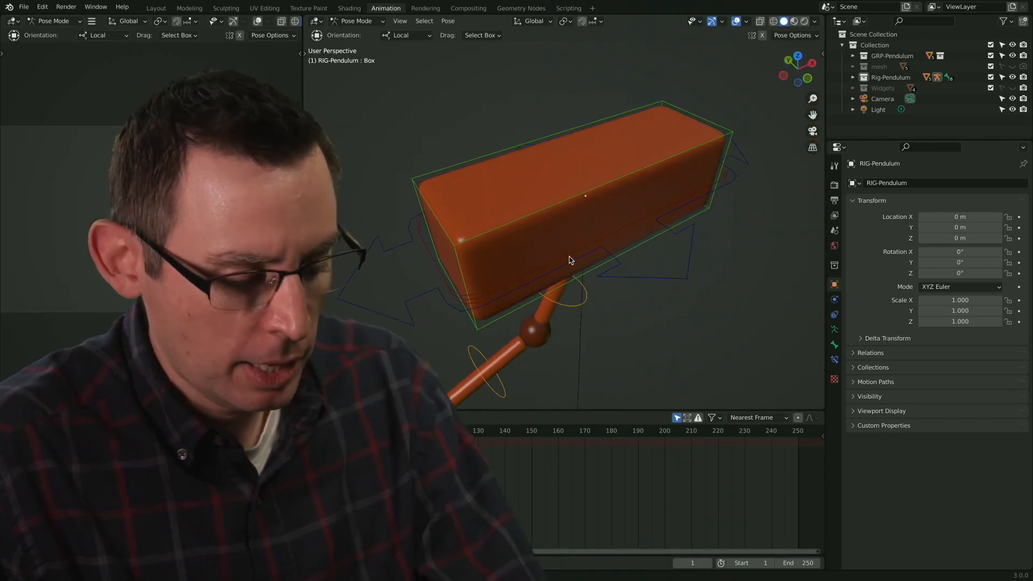
# - Try raising the Box bone above its surrounding controls with the Transform tool, and undo the moves
pyautogui.hotkey('shift', 'space')
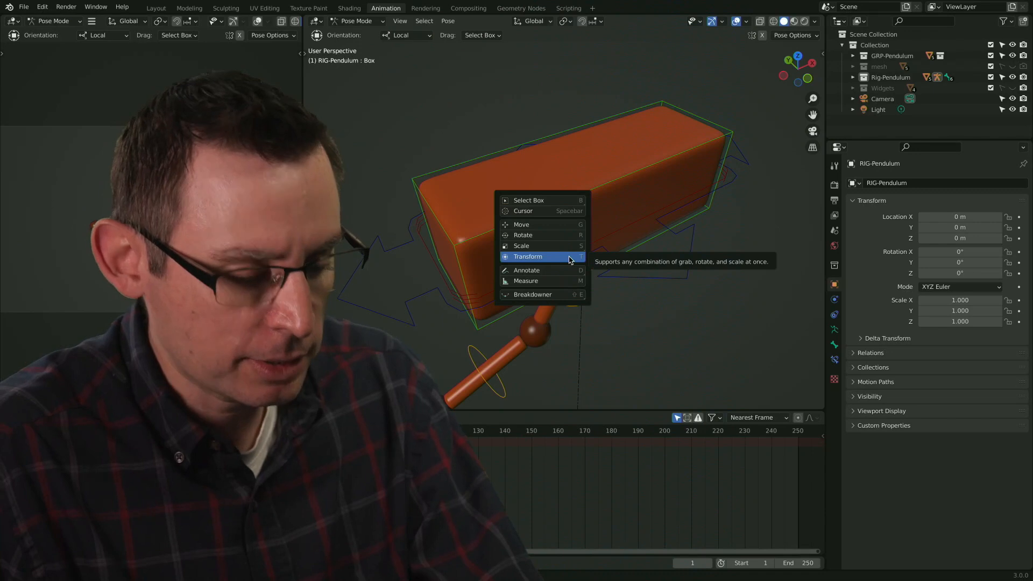
pyautogui.click(571, 260)
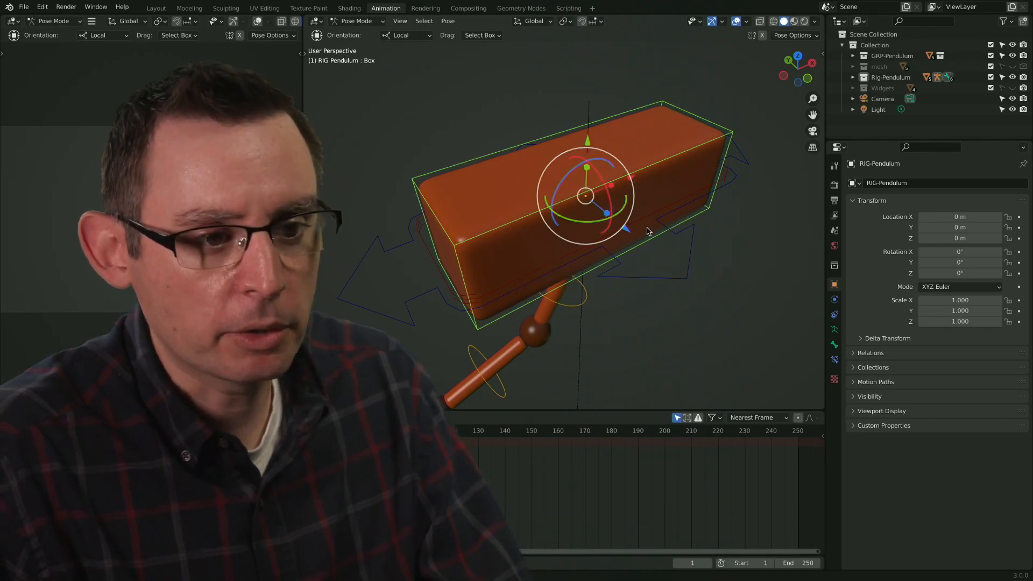
pyautogui.moveTo(587, 141); pyautogui.dragTo(581, 81)
pyautogui.scroll(-1, 630, 242)
pyautogui.keyDown('shift'); pyautogui.moveTo(631, 244); pyautogui.dragTo(616, 241, button='middle'); pyautogui.keyUp('shift')
pyautogui.moveTo(646, 298); pyautogui.dragTo(648, 305)
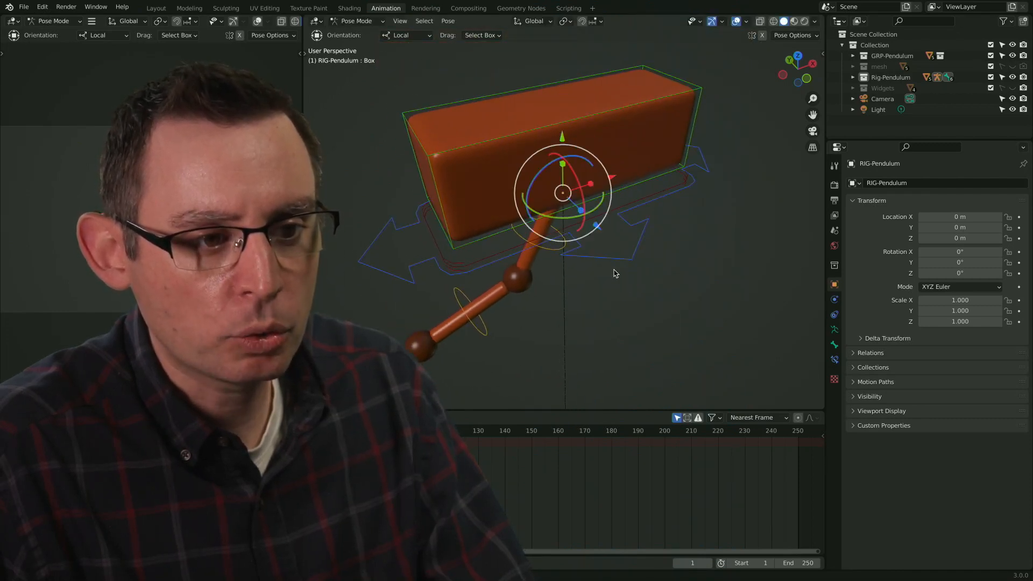
pyautogui.moveTo(565, 137); pyautogui.dragTo(585, 130)
pyautogui.hotkey('ctrl', 'z')
pyautogui.hotkey('ctrl', 'z')
pyautogui.hotkey('ctrl', 'z')
pyautogui.hotkey('ctrl', 'z')
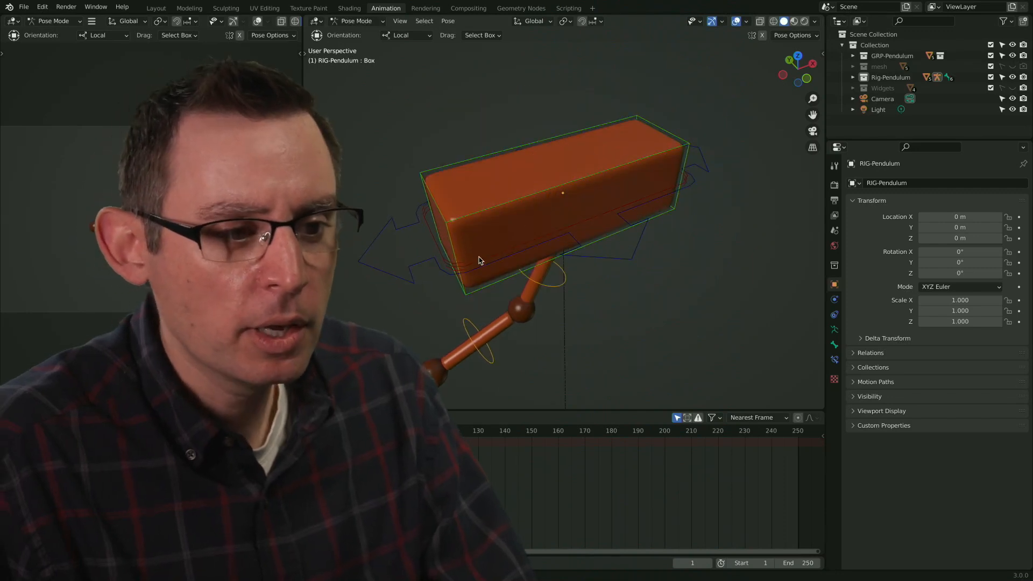
# - Select the Assistant control and examine how it and the surrounding controls sit around the box from several angles
pyautogui.click(432, 251)
pyautogui.moveTo(463, 254); pyautogui.dragTo(637, 257, button='middle')
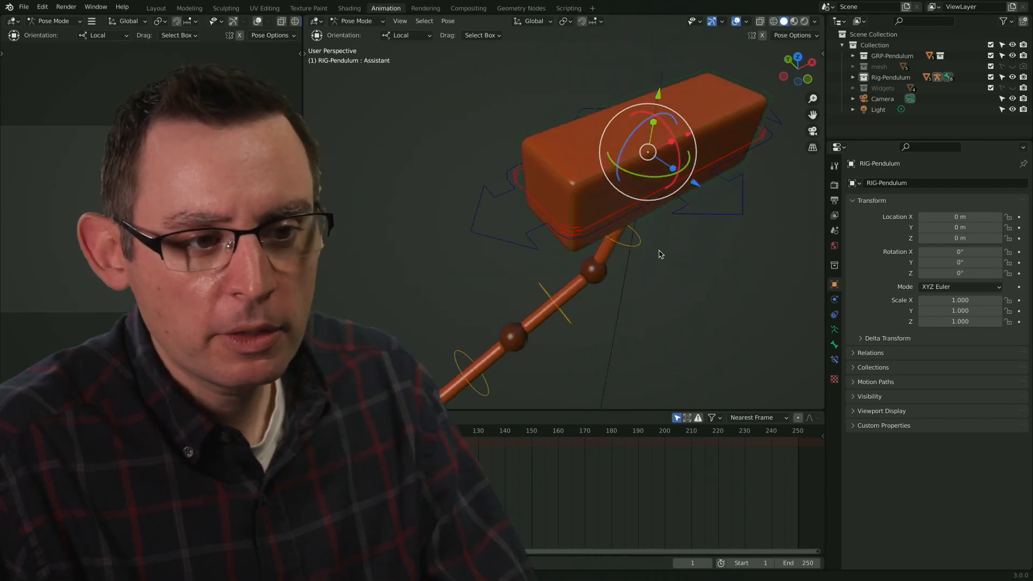
pyautogui.moveTo(757, 235); pyautogui.dragTo(628, 263, button='middle')
pyautogui.moveTo(578, 235); pyautogui.dragTo(611, 230)
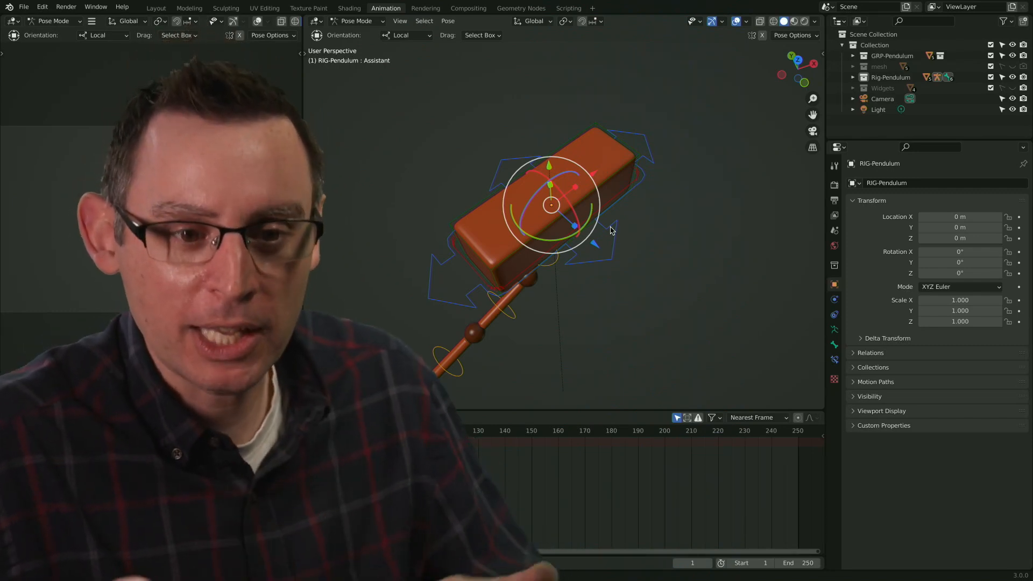
pyautogui.moveTo(631, 232); pyautogui.dragTo(626, 198, button='middle')
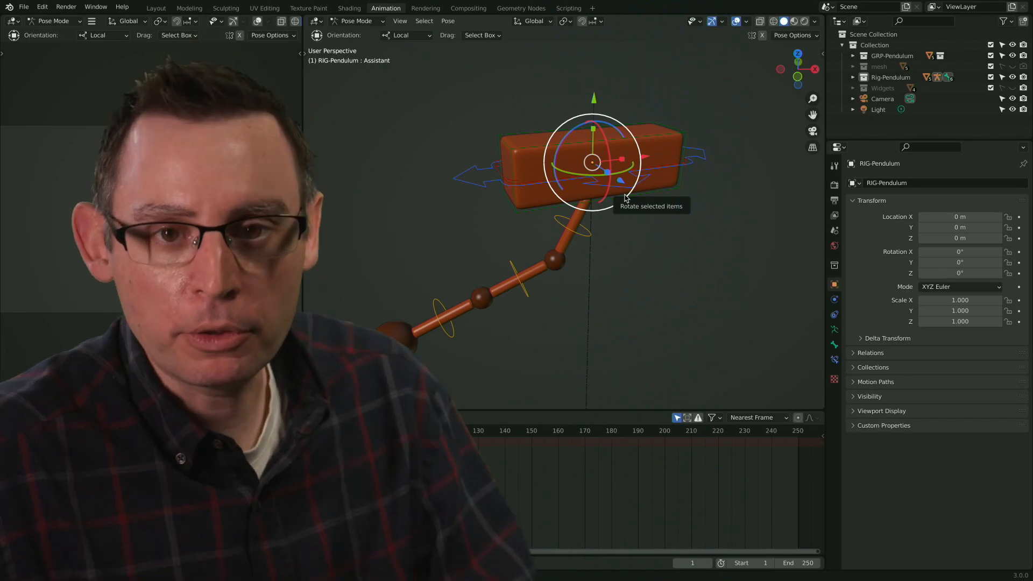
pyautogui.moveTo(678, 184); pyautogui.dragTo(675, 217, button='middle')
pyautogui.moveTo(727, 190); pyautogui.dragTo(557, 270, button='middle')
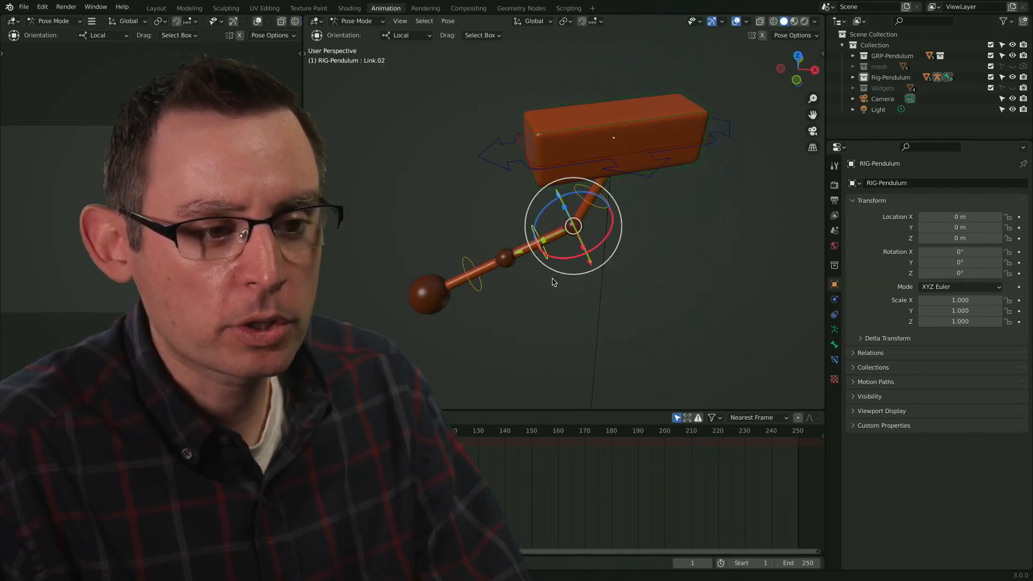
# - Bend the Link.02 and Link.03 bones so the lower pendulum and its ball swing further up to the side
pyautogui.moveTo(544, 213); pyautogui.dragTo(500, 199)
pyautogui.moveTo(615, 233); pyautogui.dragTo(576, 209, button='middle')
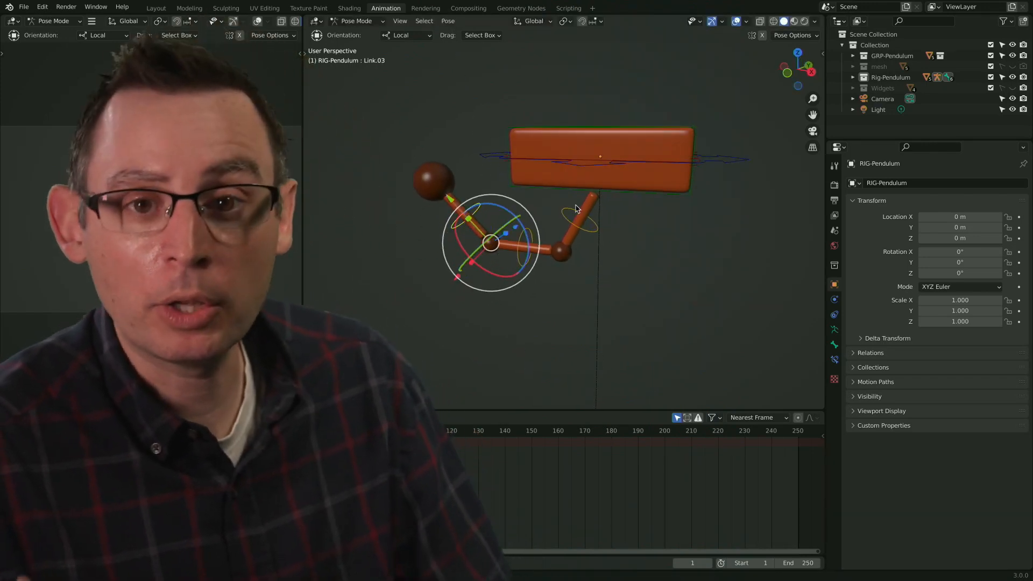
pyautogui.moveTo(565, 205); pyautogui.dragTo(595, 196, button='middle')
# - Try rotating the Master bone to tilt the whole pendulum, undo the rotation, and clear the bone selection
pyautogui.click(665, 213)
pyautogui.moveTo(587, 174); pyautogui.dragTo(581, 197)
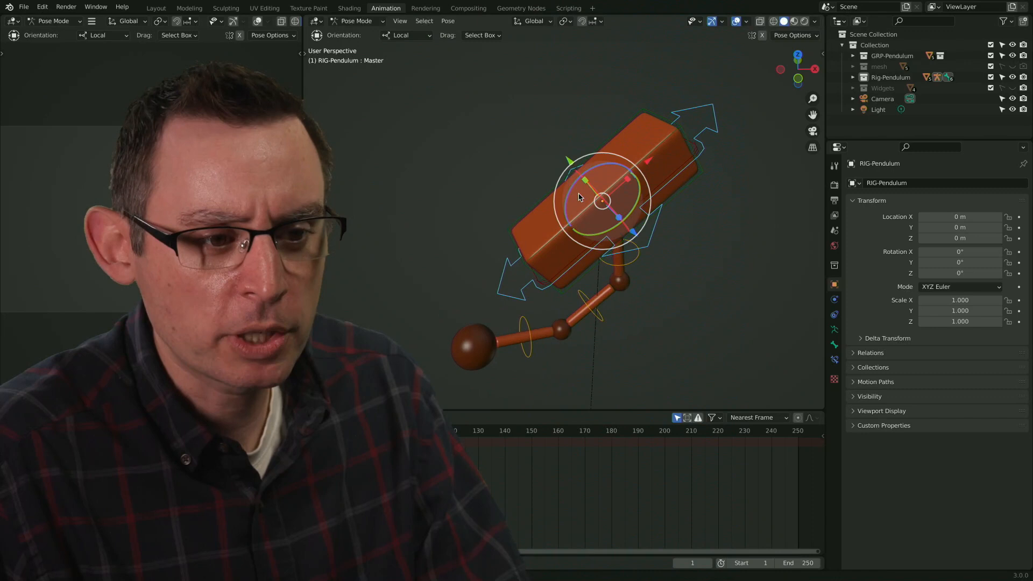
pyautogui.hotkey('ctrl', 'z')
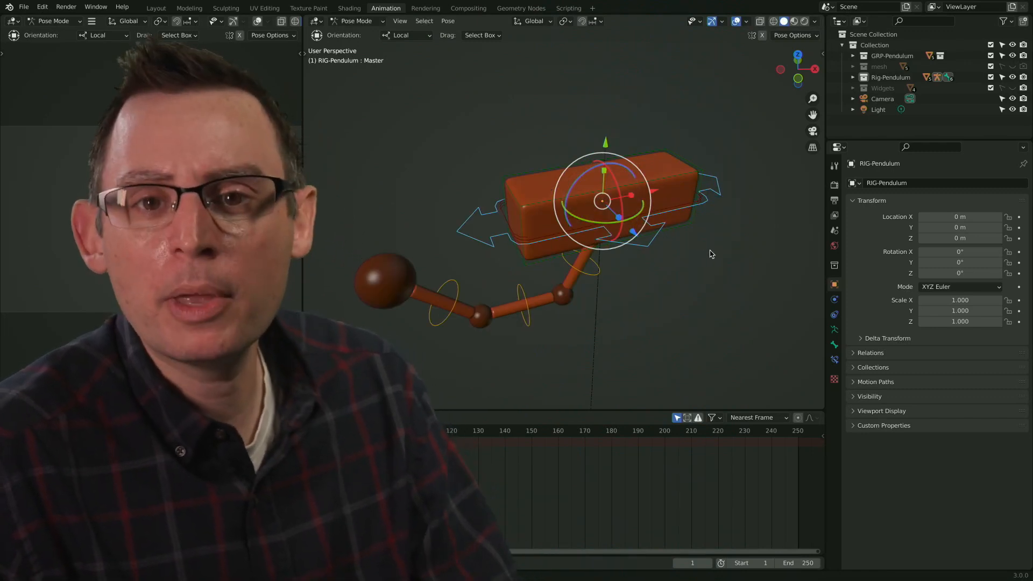
pyautogui.click(711, 254)
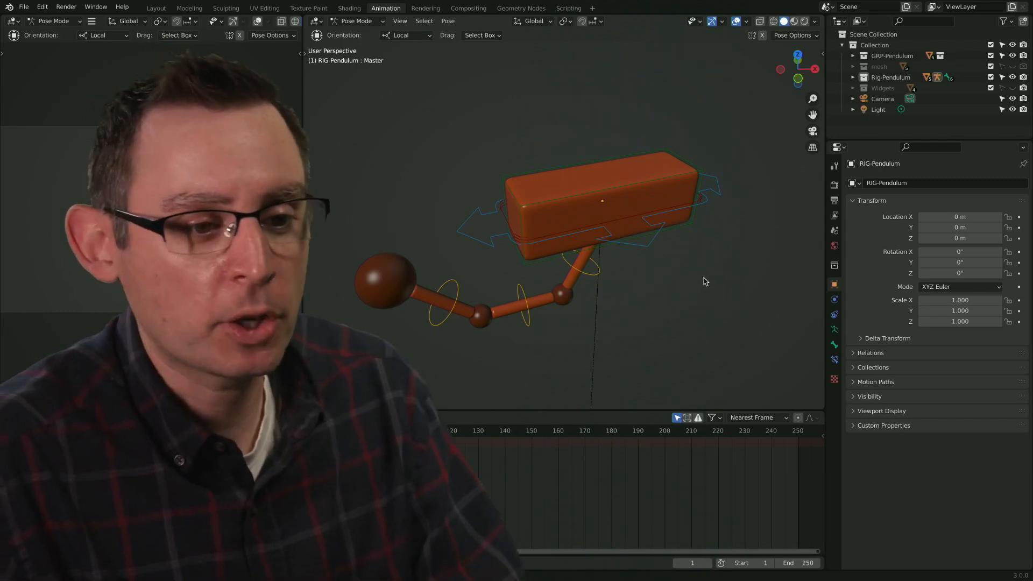
# - Select the Master bone and check the location values in the RIG-Pendulum object's transform properties without changing them
pyautogui.moveTo(677, 291); pyautogui.dragTo(616, 233, button='middle')
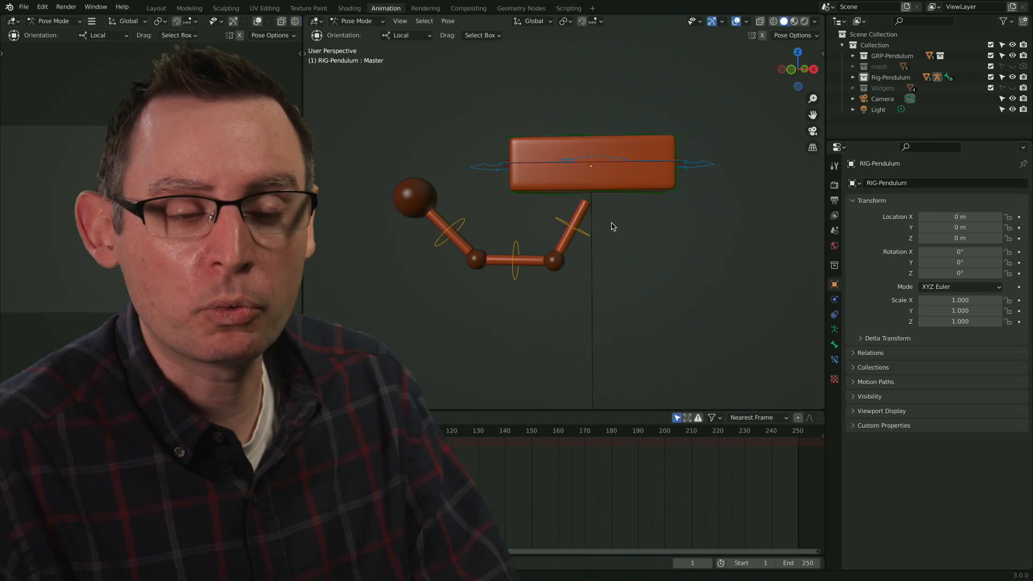
pyautogui.moveTo(591, 229); pyautogui.dragTo(613, 250, button='middle')
pyautogui.moveTo(650, 200)
pyautogui.mouseDown(button='middle')
pyautogui.moveTo(634, 233)
pyautogui.moveTo(641, 211)
pyautogui.mouseUp(button='middle')
pyautogui.click(668, 195)
pyautogui.moveTo(650, 257); pyautogui.dragTo(583, 265, button='middle')
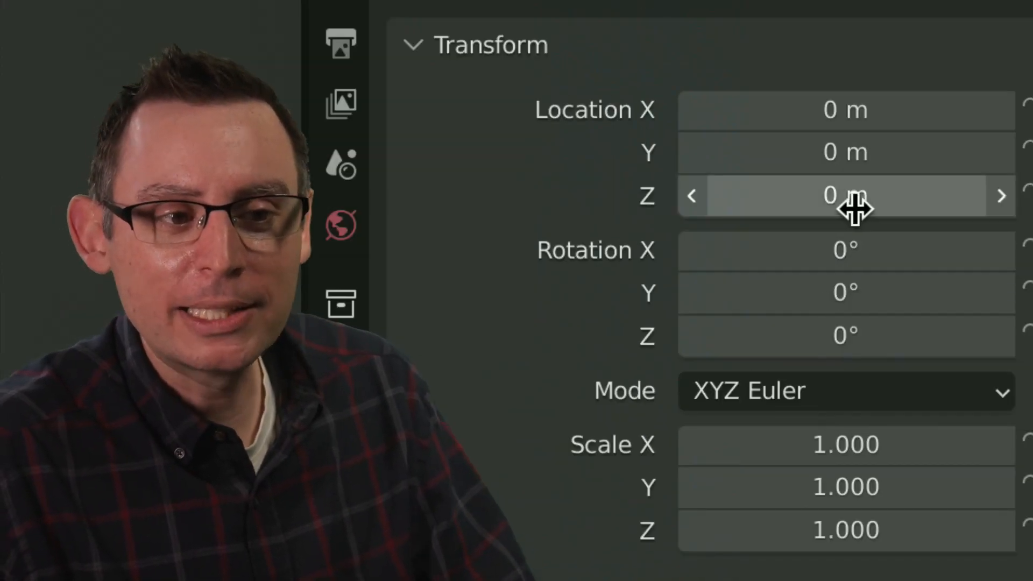
pyautogui.click(892, 123)
pyautogui.press('Escape')
pyautogui.click(895, 191)
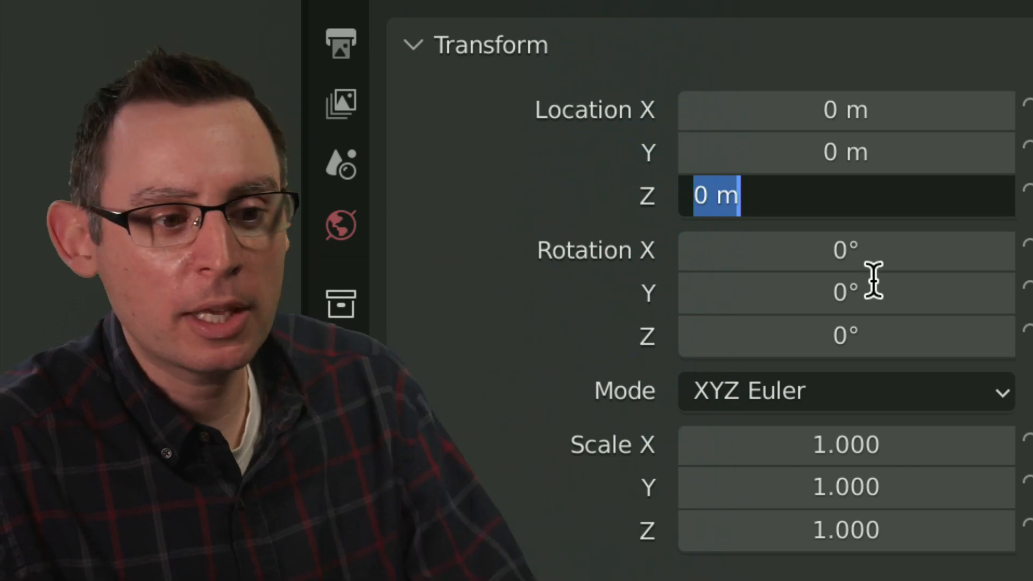
pyautogui.press('Escape')
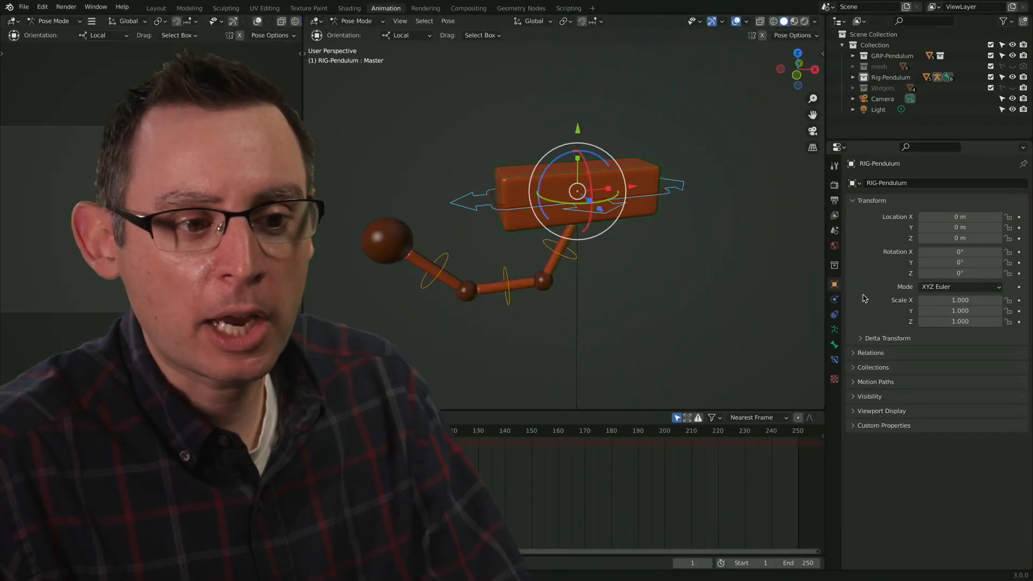
# - Switch back to the Select Box tool, clear the bone selection and examine the bent link bones up close
pyautogui.moveTo(715, 302); pyautogui.dragTo(699, 285, button='middle')
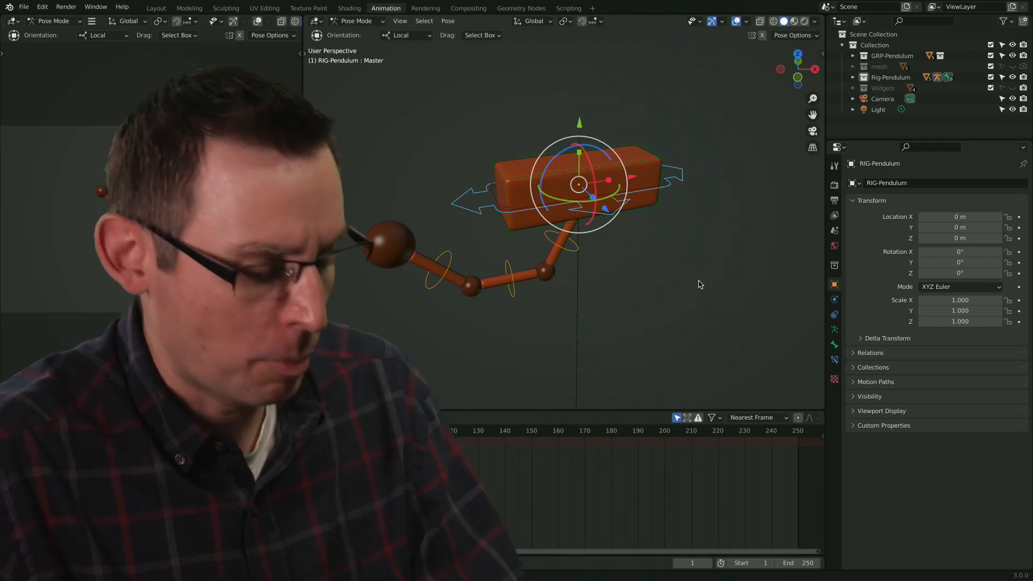
pyautogui.press('w')
pyautogui.click(681, 142)
pyautogui.moveTo(694, 203); pyautogui.dragTo(660, 235, button='middle')
pyautogui.scroll(6, 683, 231)
pyautogui.scroll(-1, 679, 234)
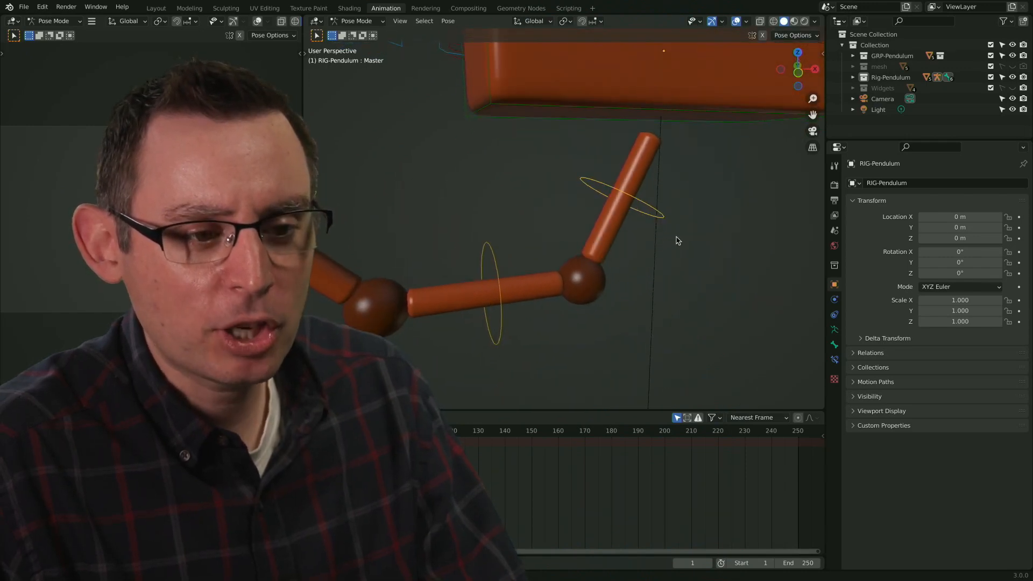
pyautogui.moveTo(601, 201); pyautogui.dragTo(662, 231, button='middle')
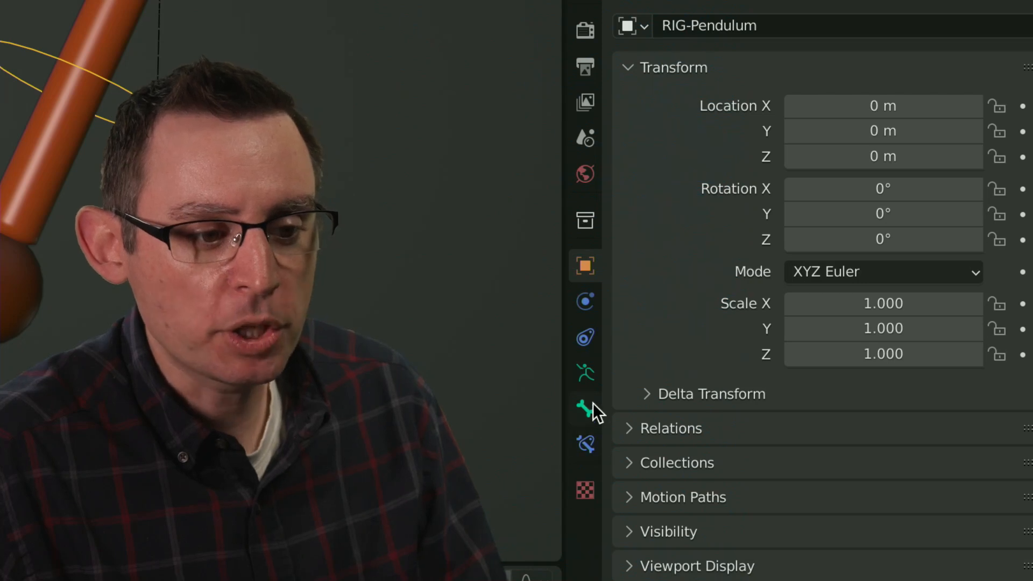
# - Show the Master bone's own transform properties and set its Y rotation to 0°
pyautogui.click(590, 405)
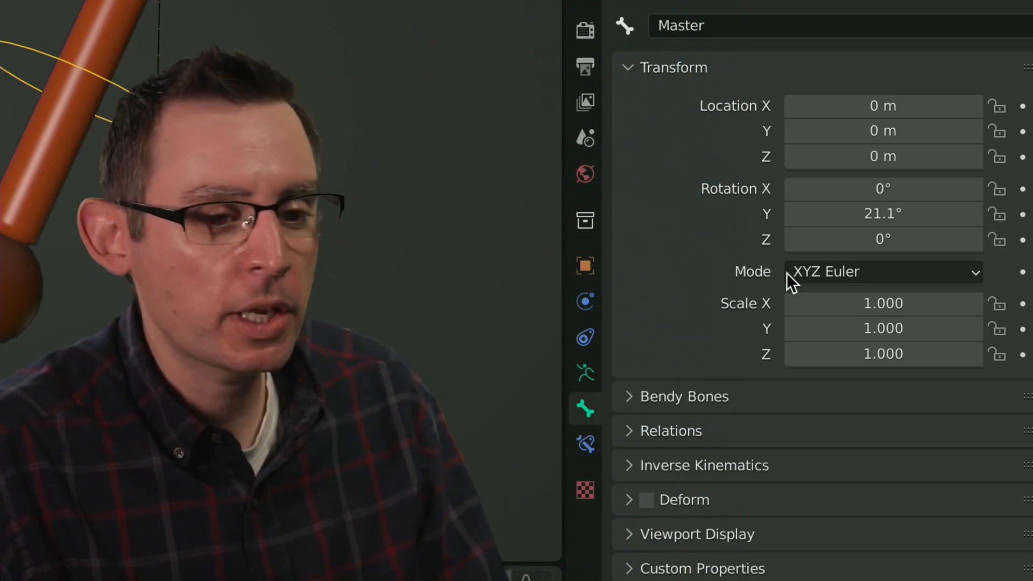
pyautogui.click(927, 218)
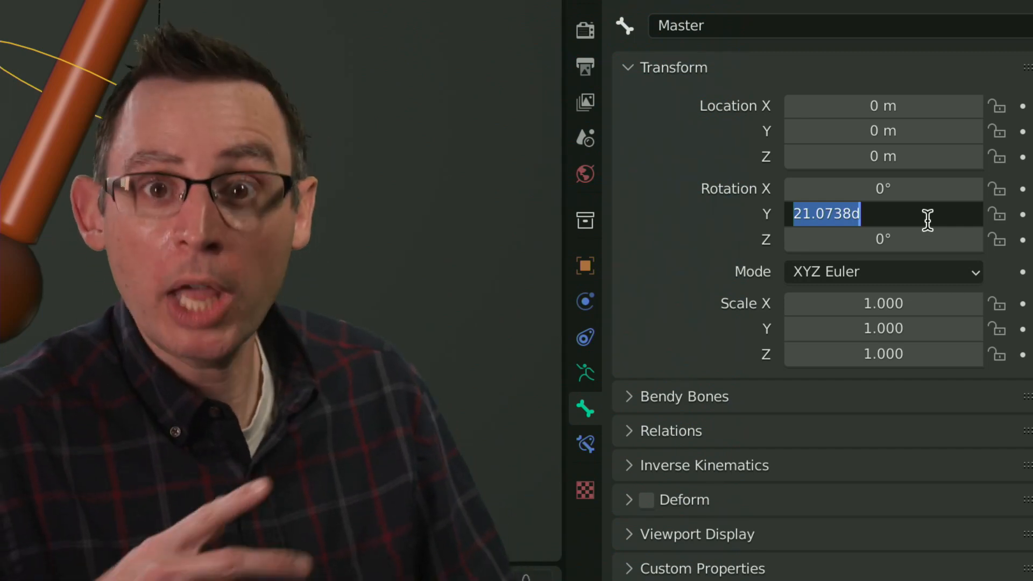
pyautogui.press('Return')
pyautogui.click(886, 213)
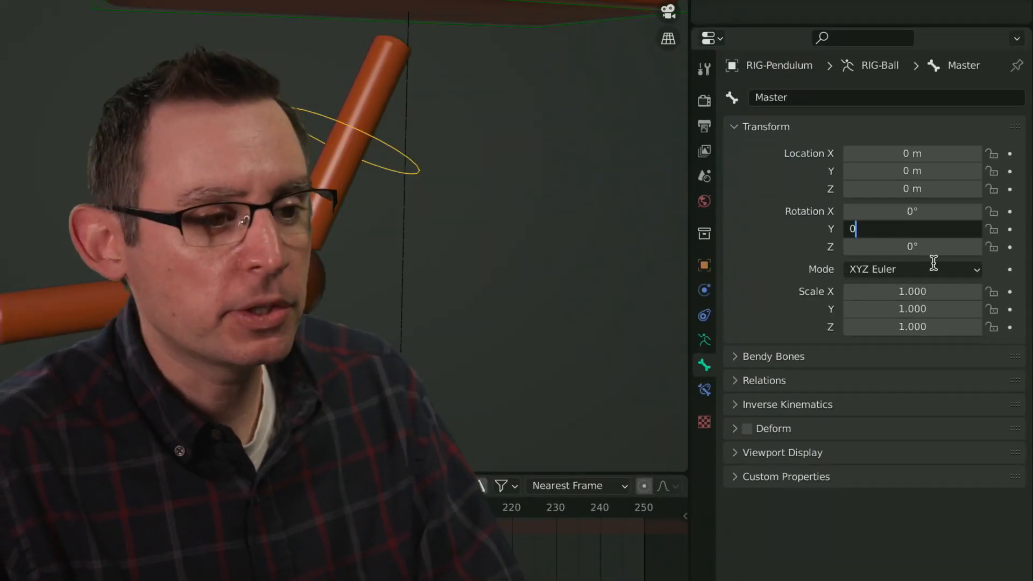
pyautogui.press('Return')
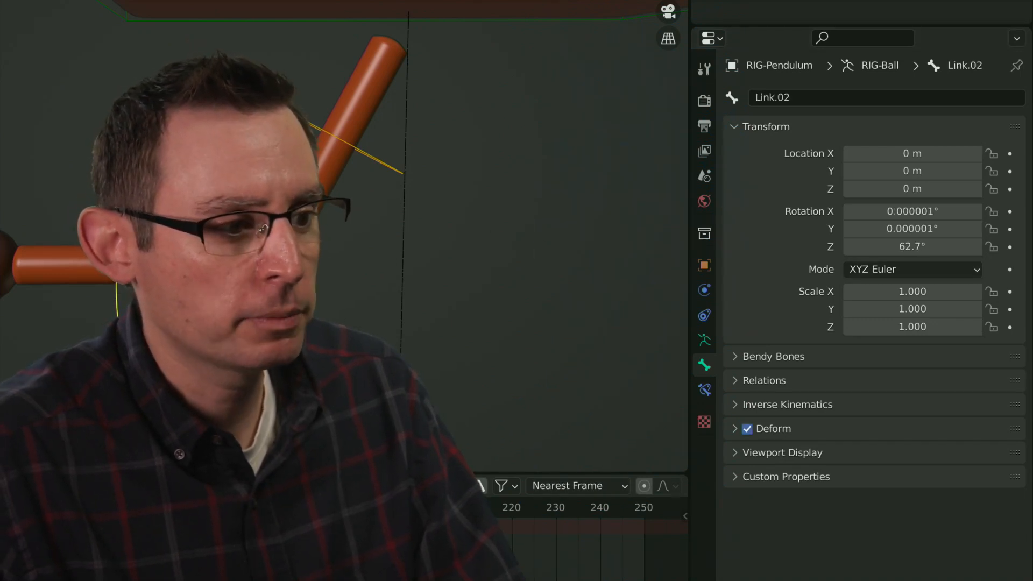
# - Set the Z rotation of the Link.02, Link.03 and Link.01 bones to 0° so the pendulum hangs straight
pyautogui.click(947, 245)
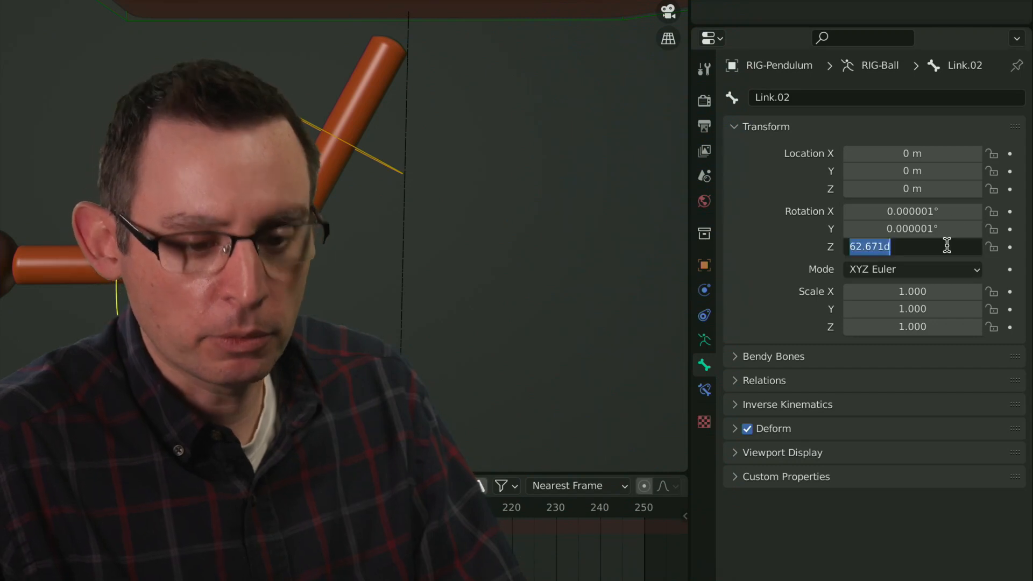
pyautogui.write('0')
pyautogui.press('Return')
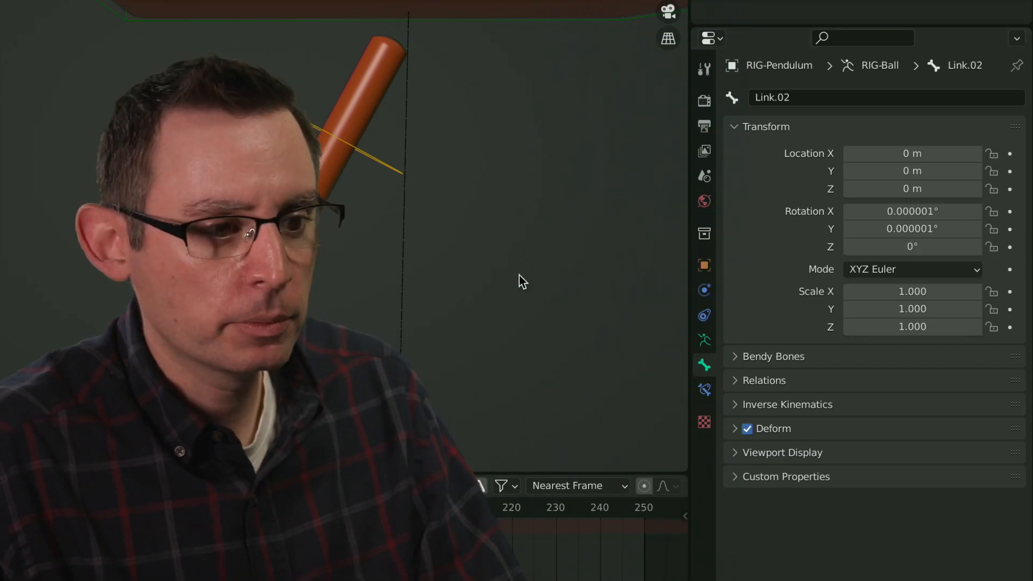
pyautogui.scroll(-3, 460, 283)
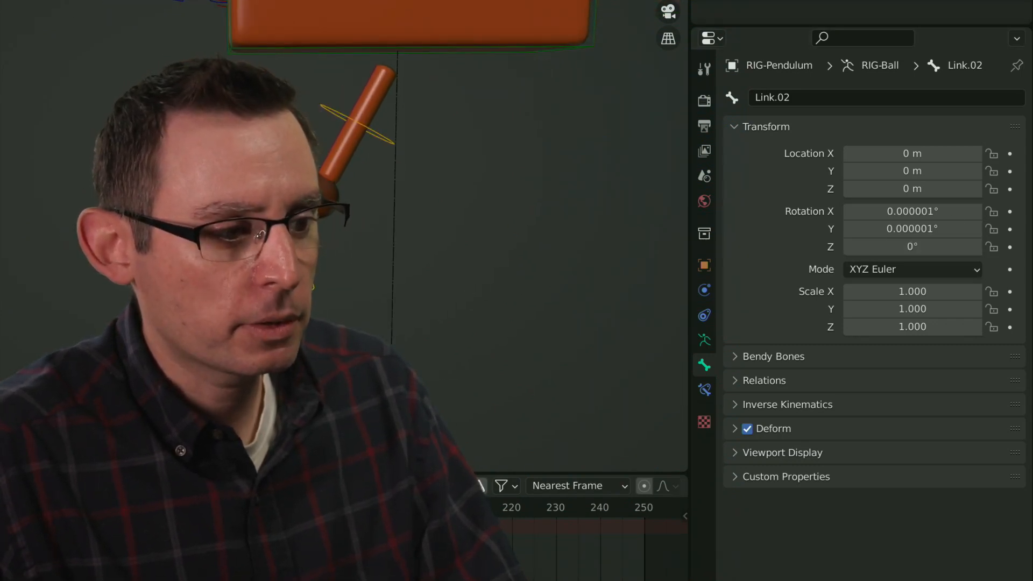
pyautogui.click(949, 247)
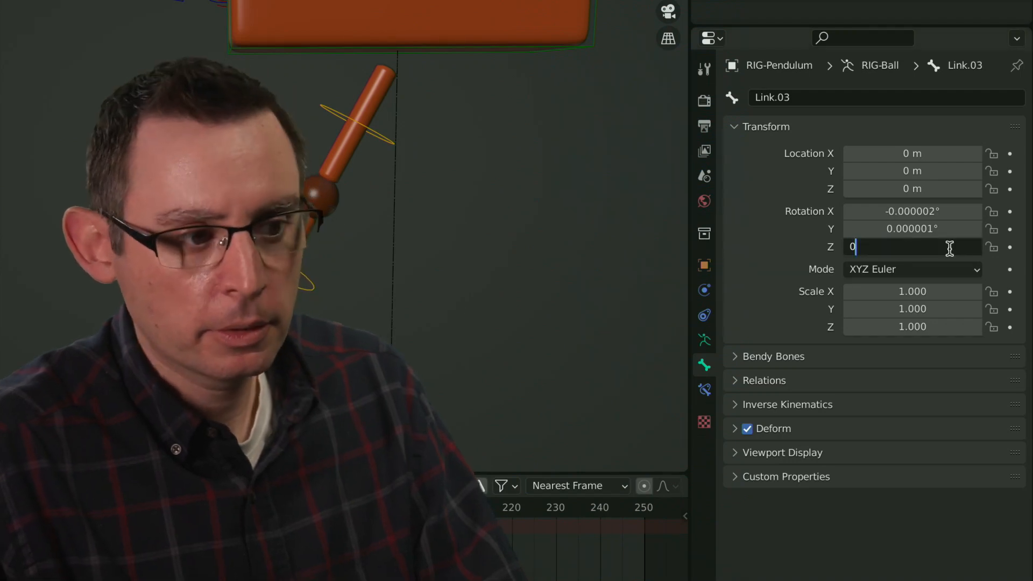
pyautogui.press('Return')
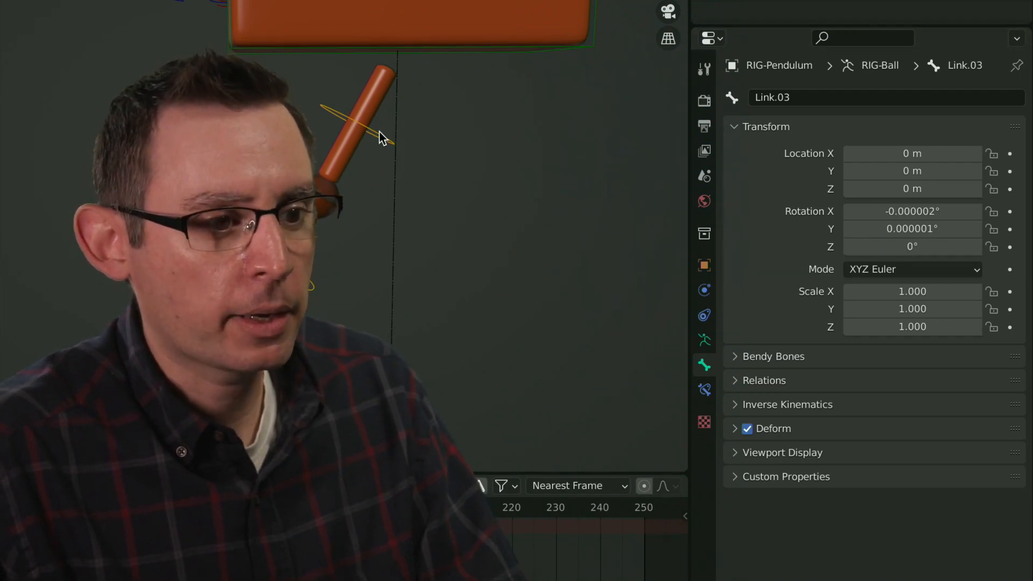
pyautogui.click(923, 247)
pyautogui.write('0')
pyautogui.press('Return')
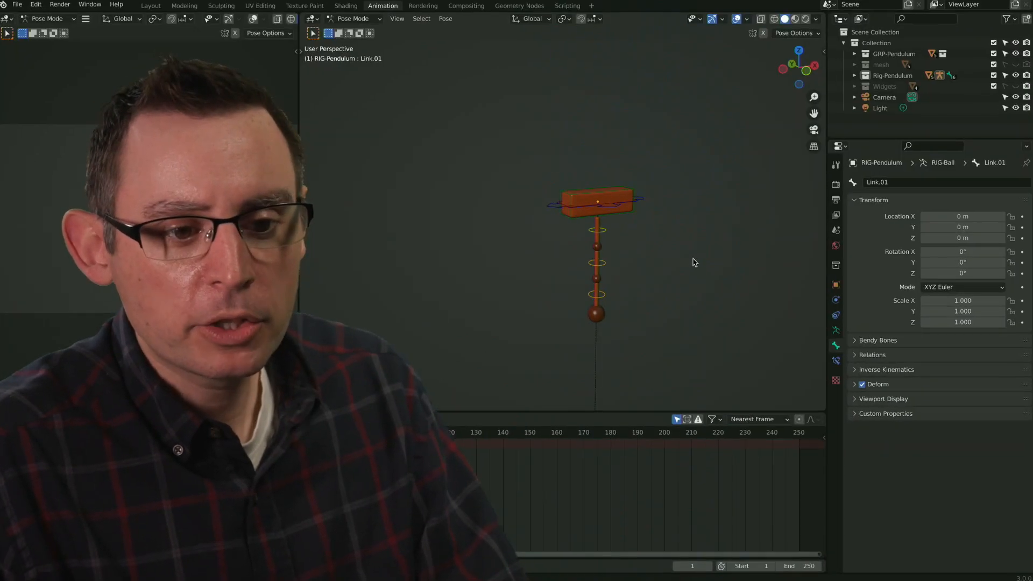
# - Compare the RIG-Pendulum object's transform properties with those of the Link.01 bone, and inspect the straightened pendulum
pyautogui.click(836, 284)
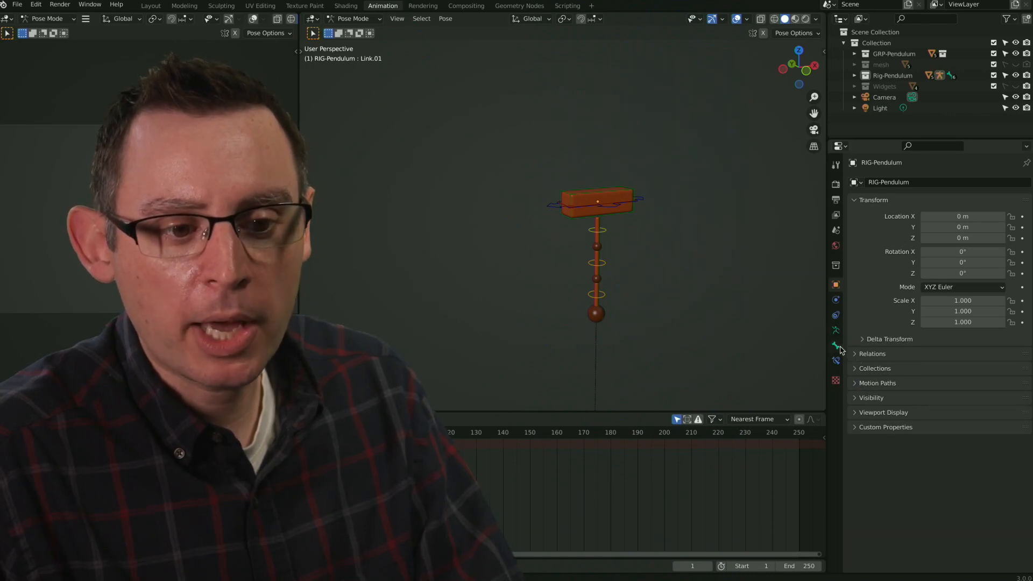
pyautogui.click(835, 346)
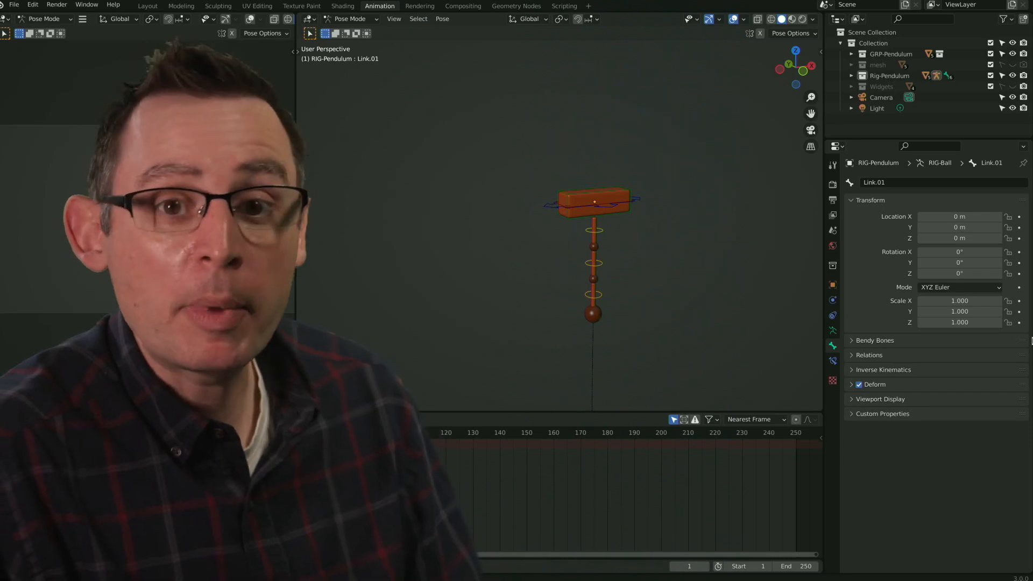
pyautogui.keyDown('shift'); pyautogui.moveTo(731, 263); pyautogui.dragTo(651, 248, button='middle'); pyautogui.keyUp('shift')
pyautogui.scroll(3, 592, 213)
pyautogui.keyDown('shift'); pyautogui.moveTo(651, 248); pyautogui.dragTo(681, 264, button='middle'); pyautogui.keyUp('shift')
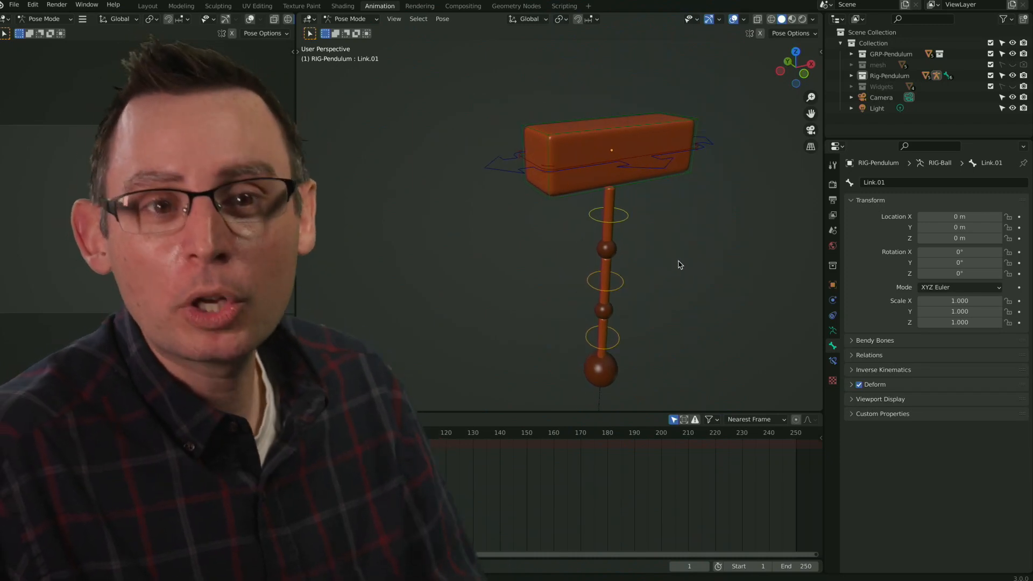